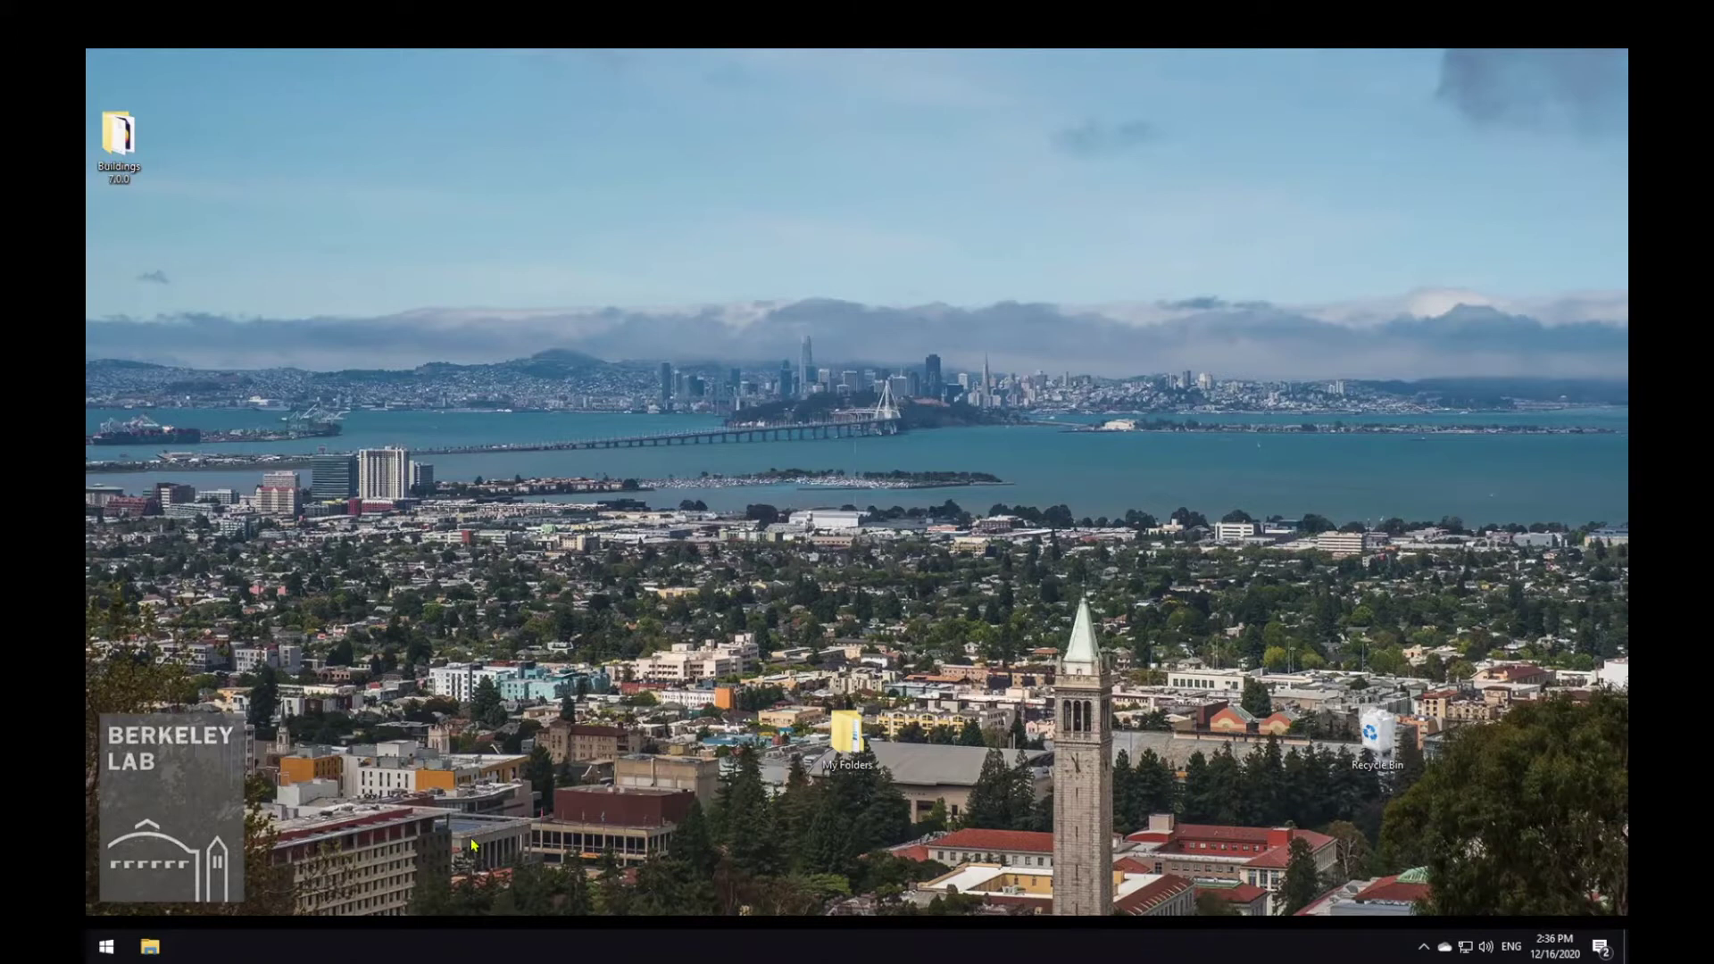
- Launch OMEdit by searching 'omed' in the Windows Start menu
left_click(113, 944)
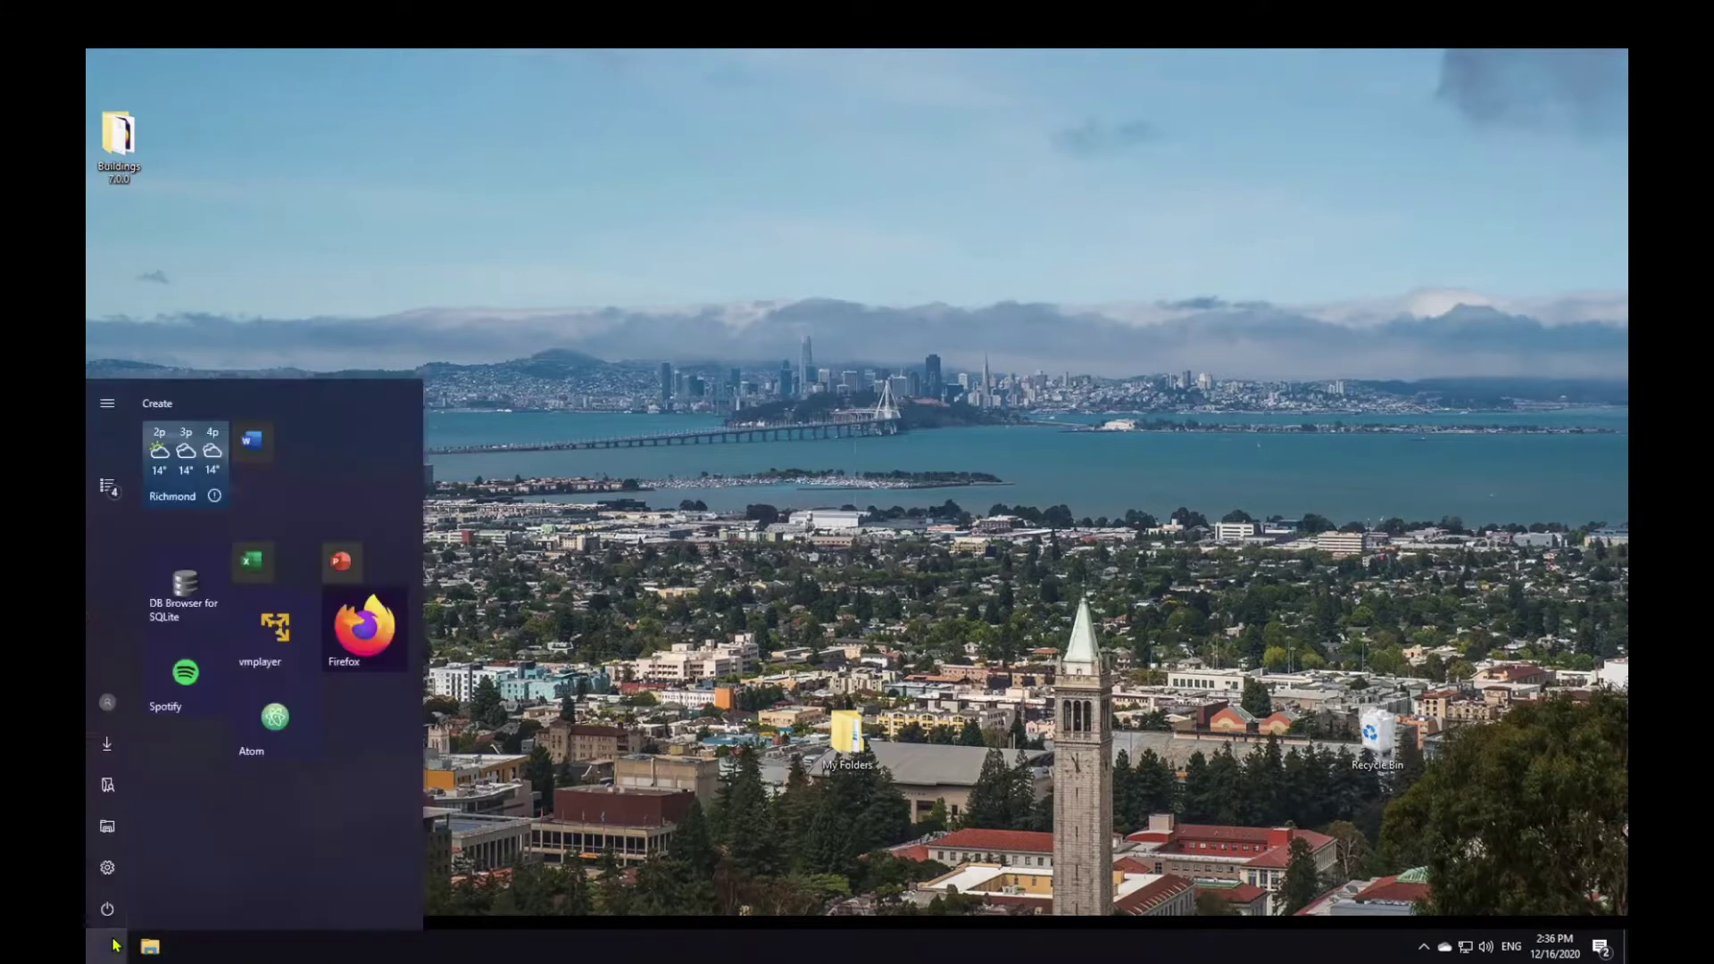
type("omed")
key("Return")
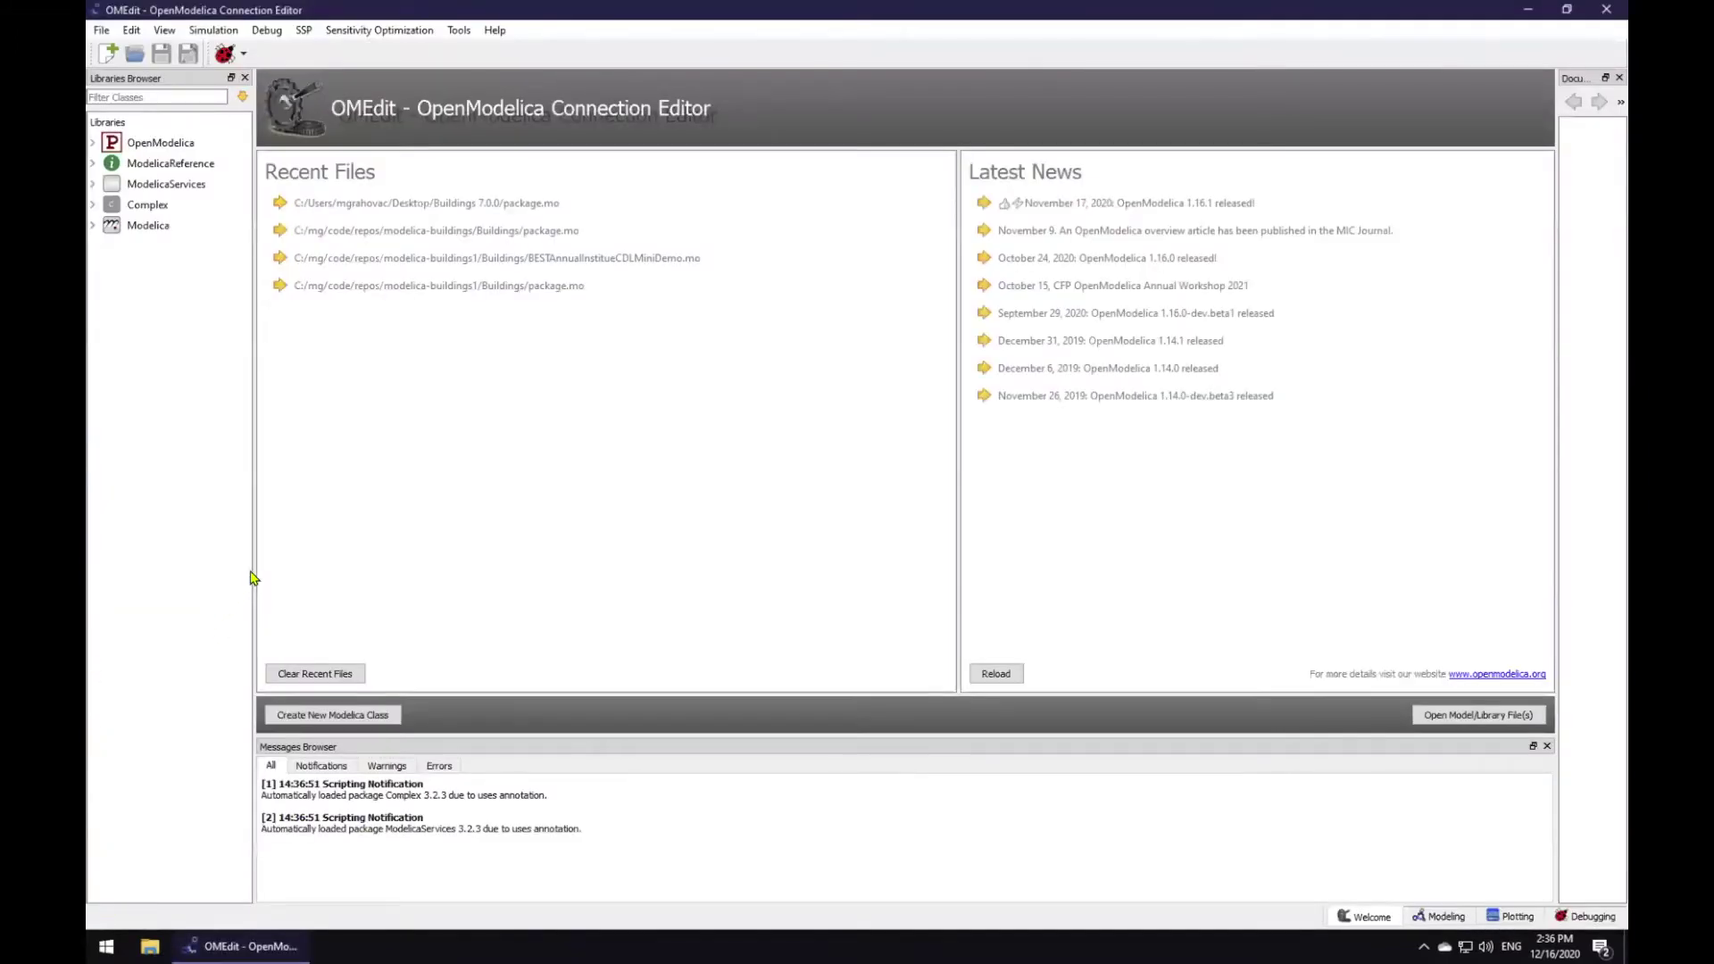
- Widen the Libraries Browser and load the Buildings 7.0.0 package.mo library file
left_click_drag(253, 566, 328, 564)
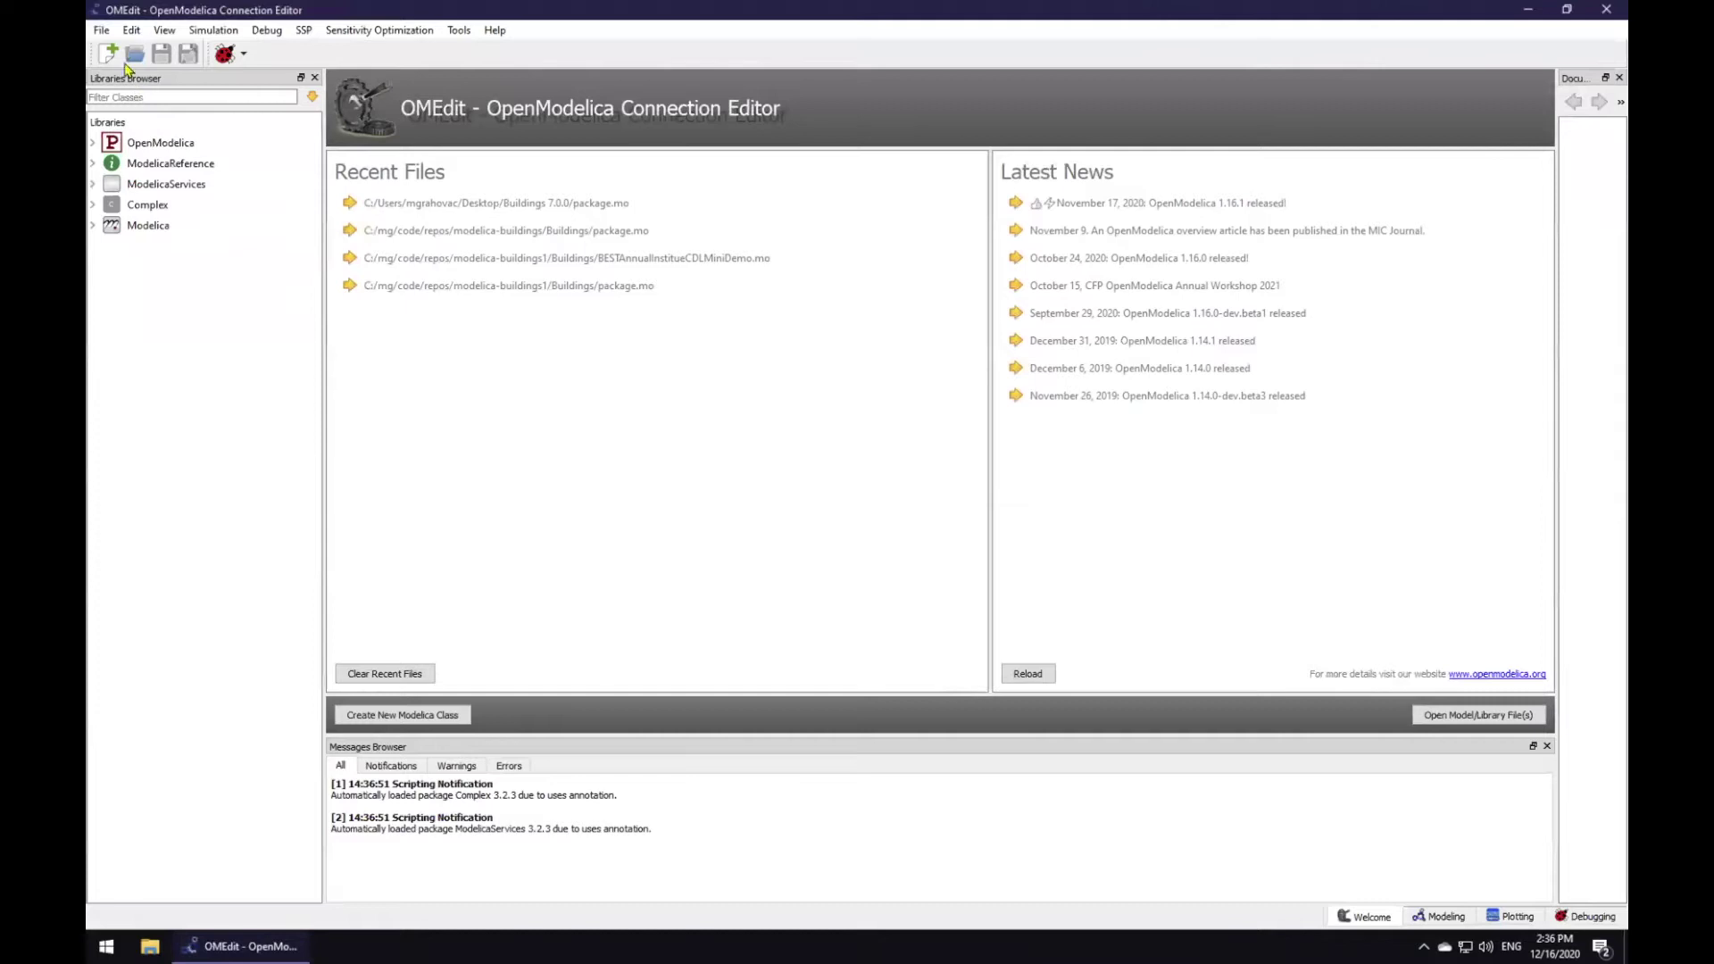
left_click(101, 30)
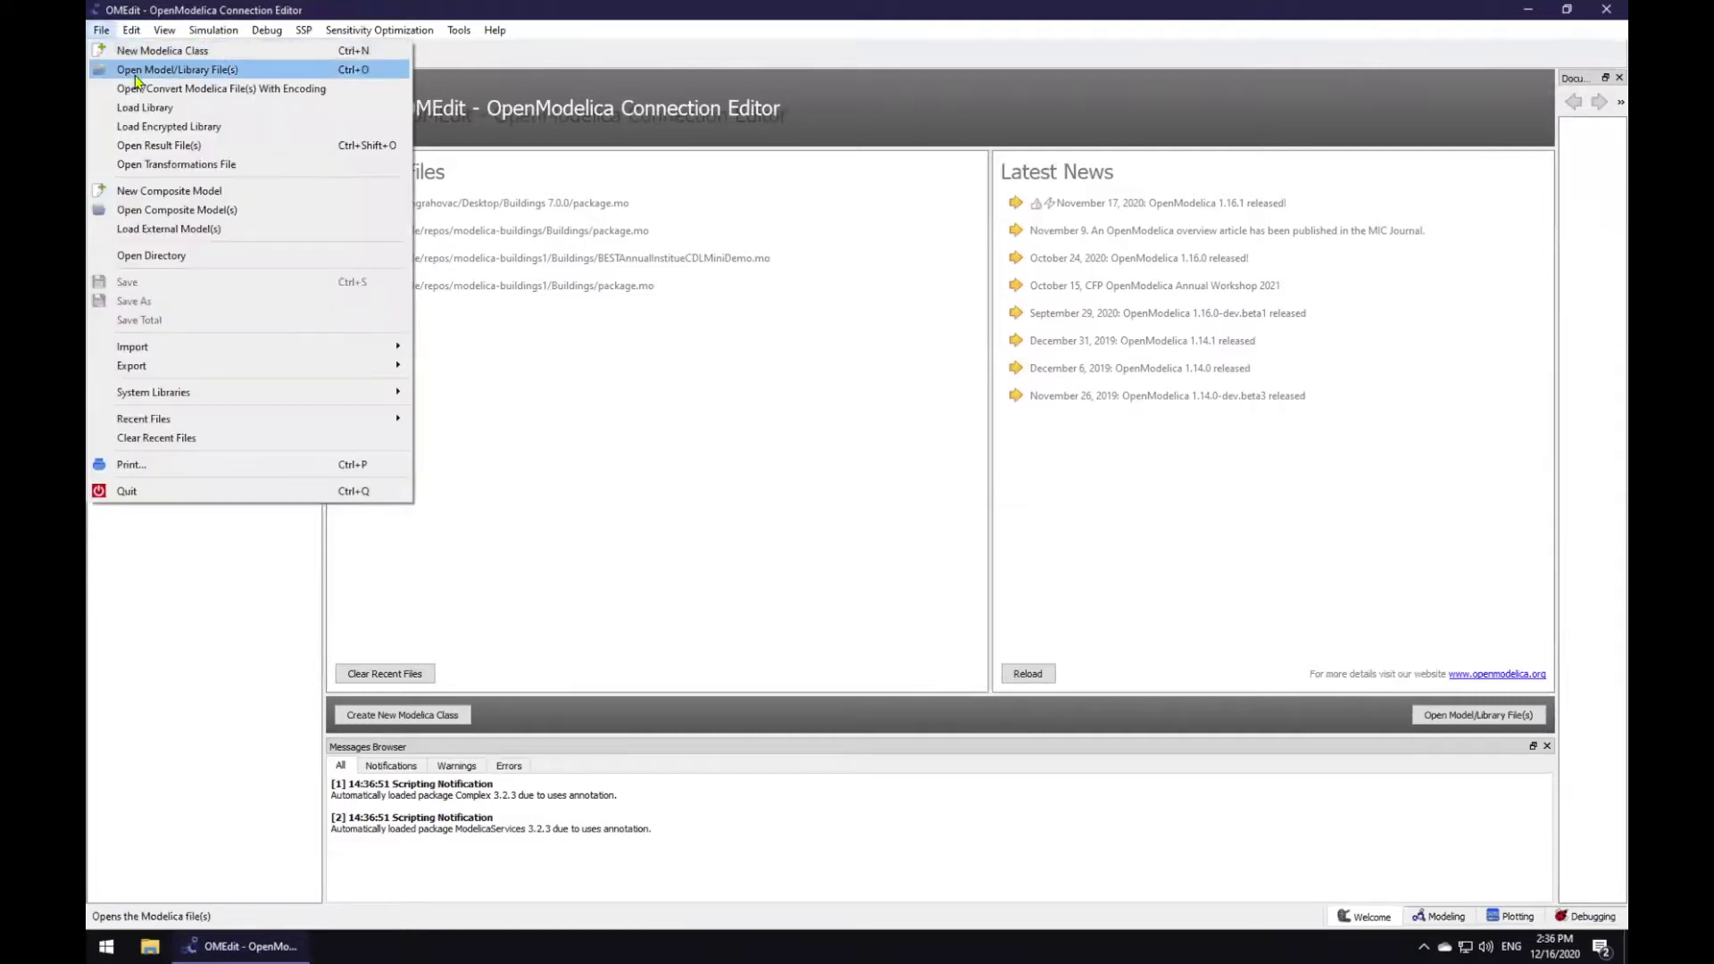
left_click(134, 71)
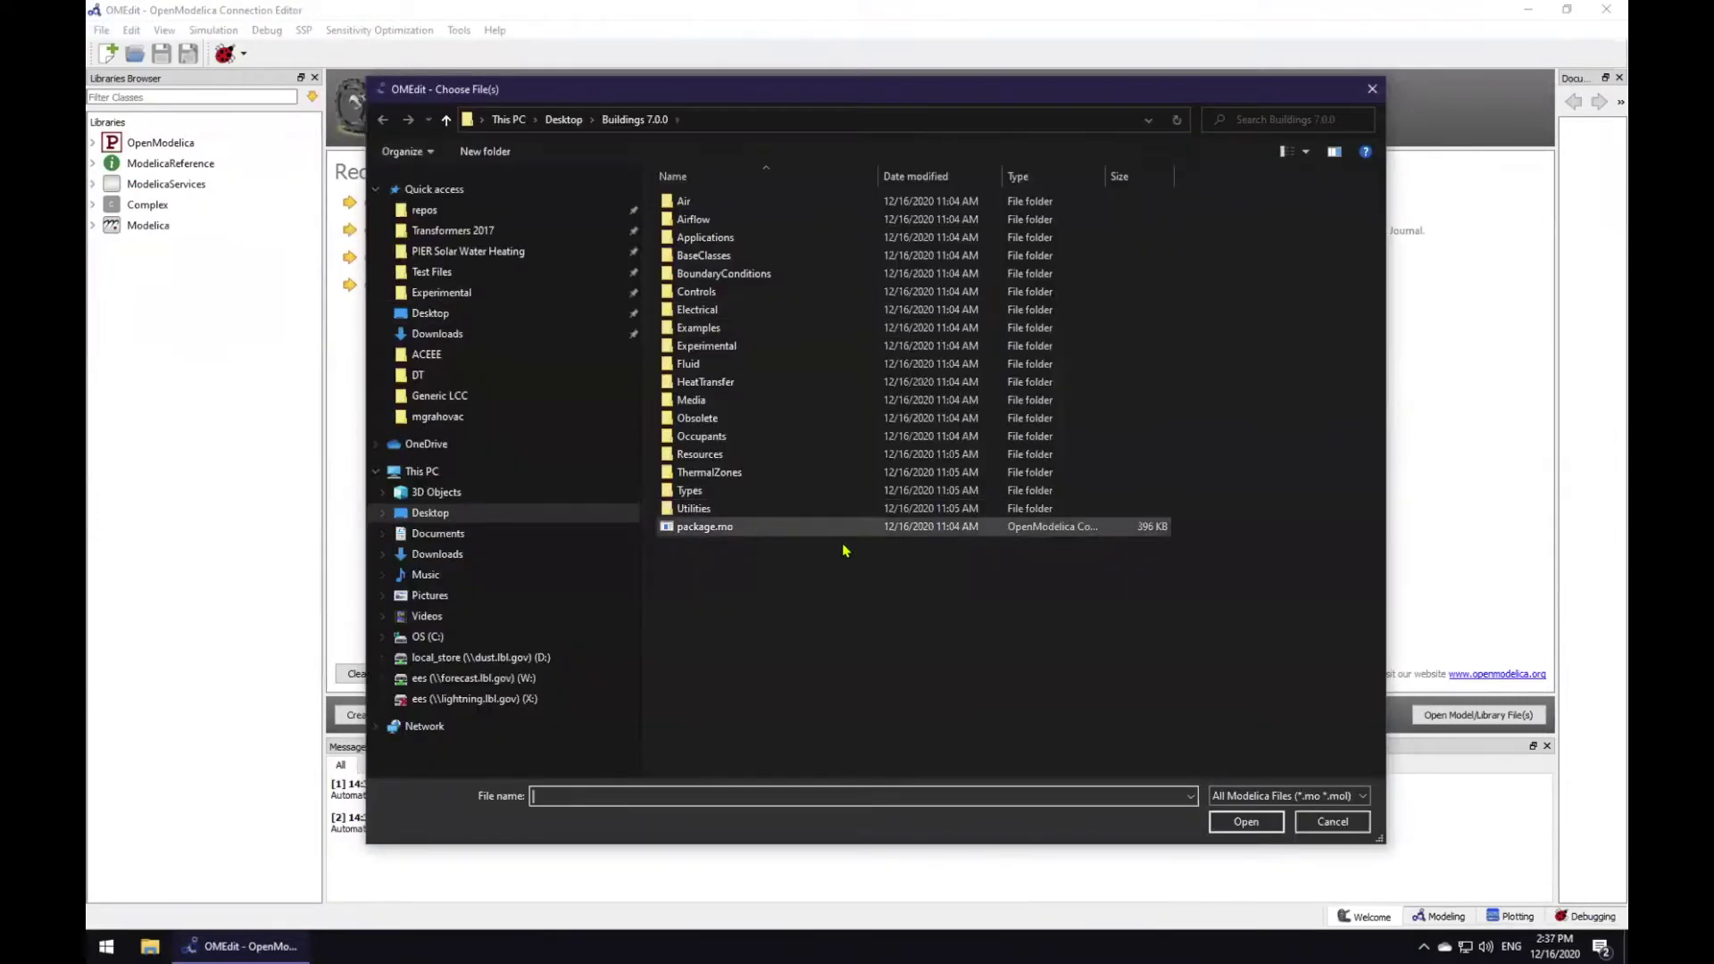
left_click(803, 527)
left_click(1248, 820)
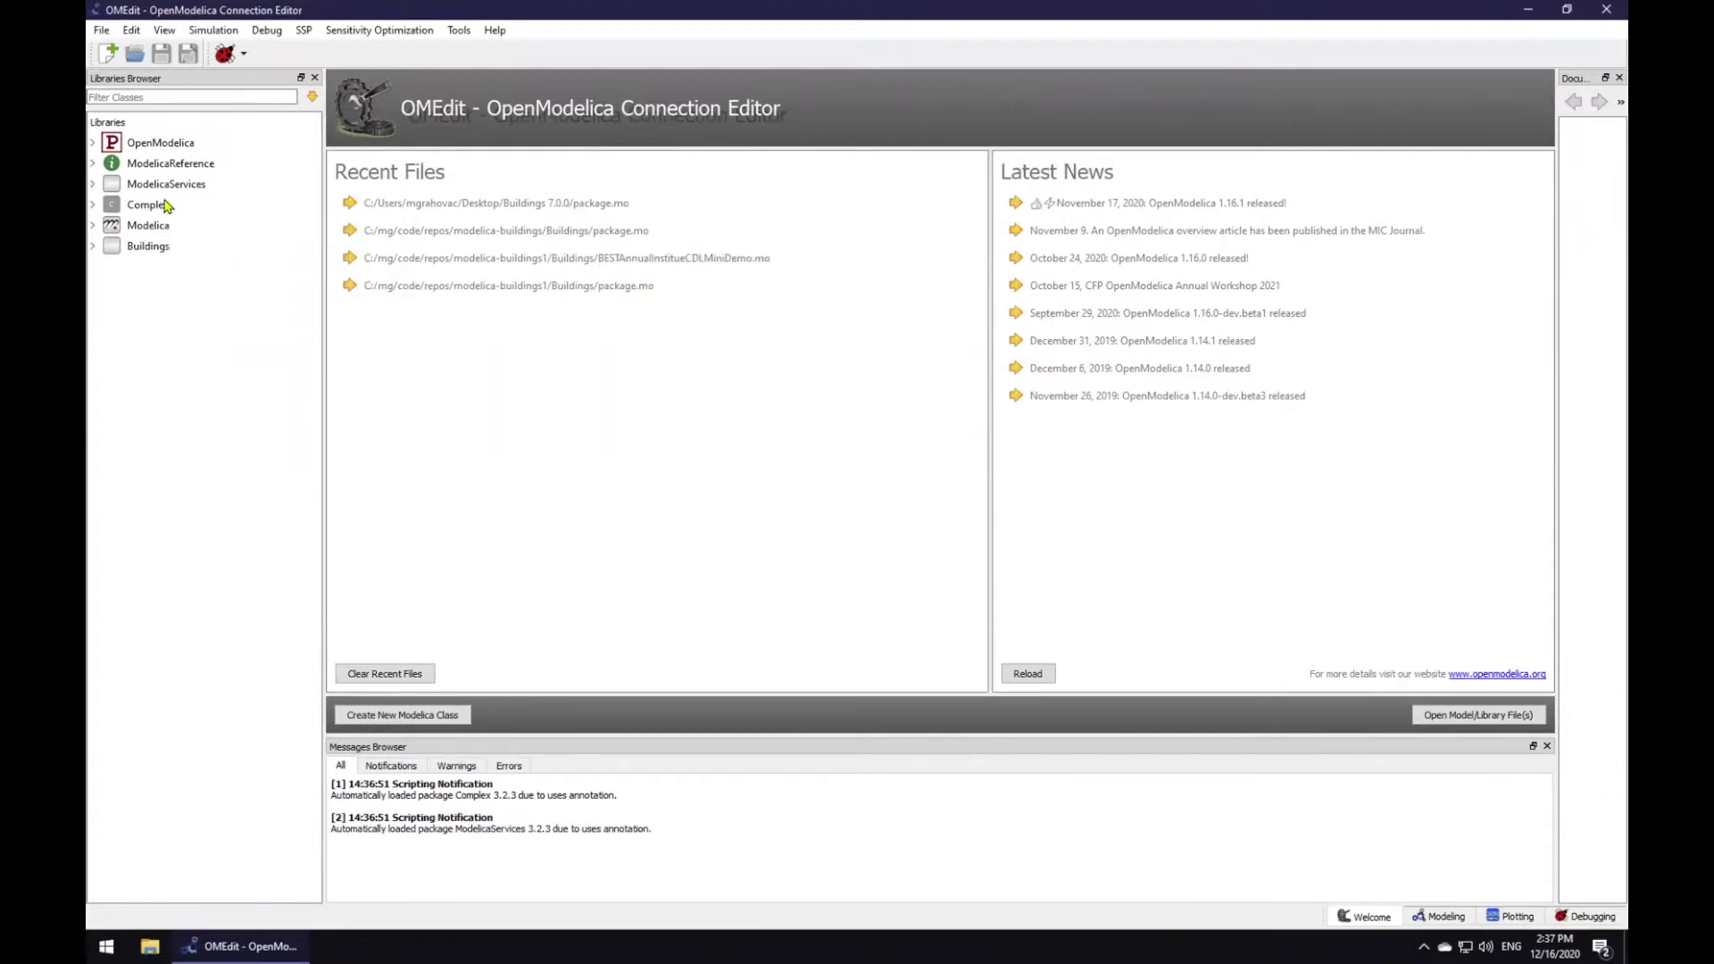
- Expand Buildings > Examples > Tutorial > CDL > Controls and open the SystemOnOff model
left_click(92, 245)
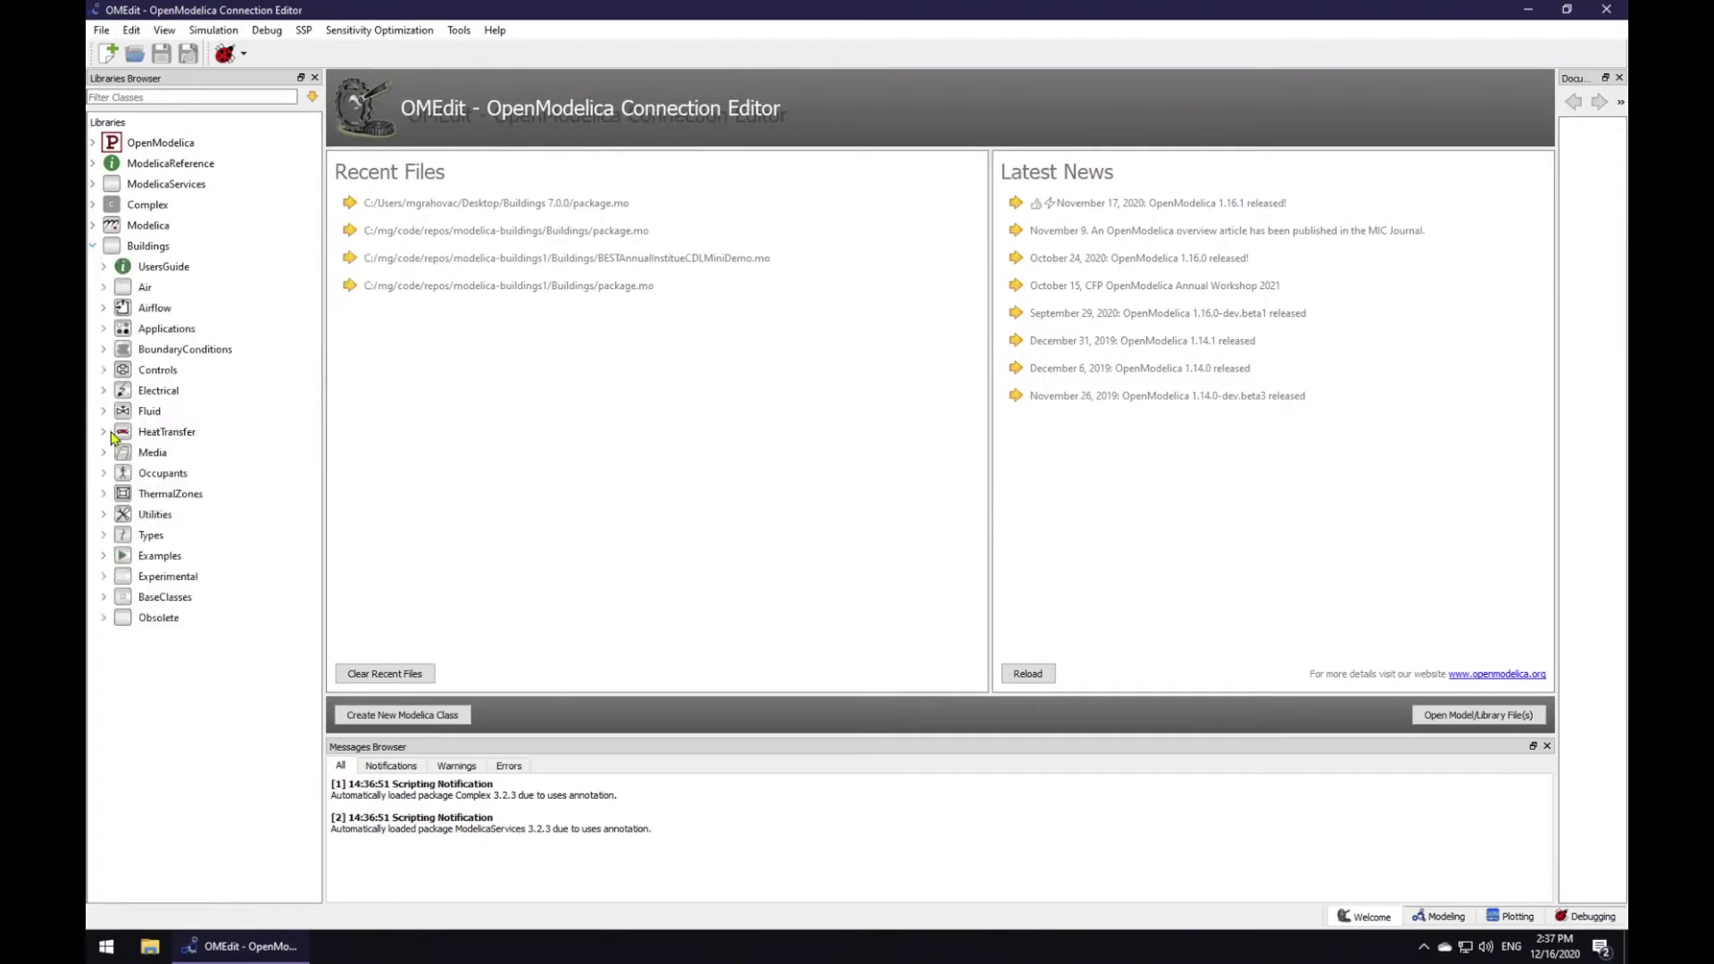
left_click(104, 555)
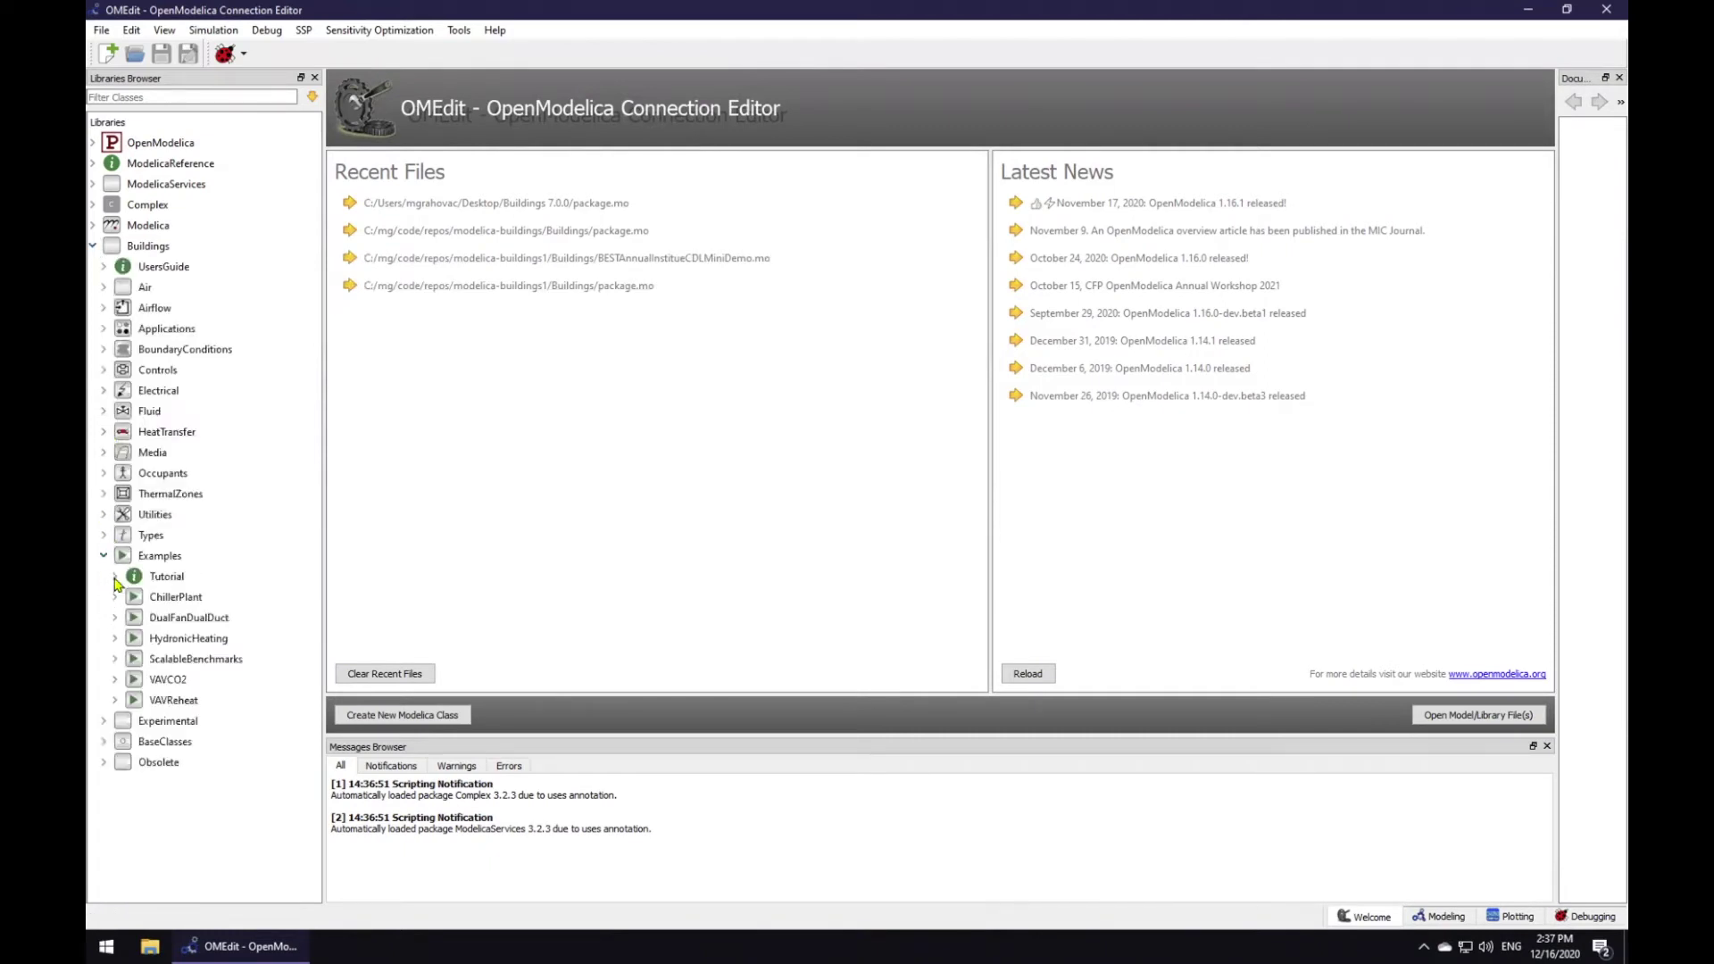
left_click(116, 577)
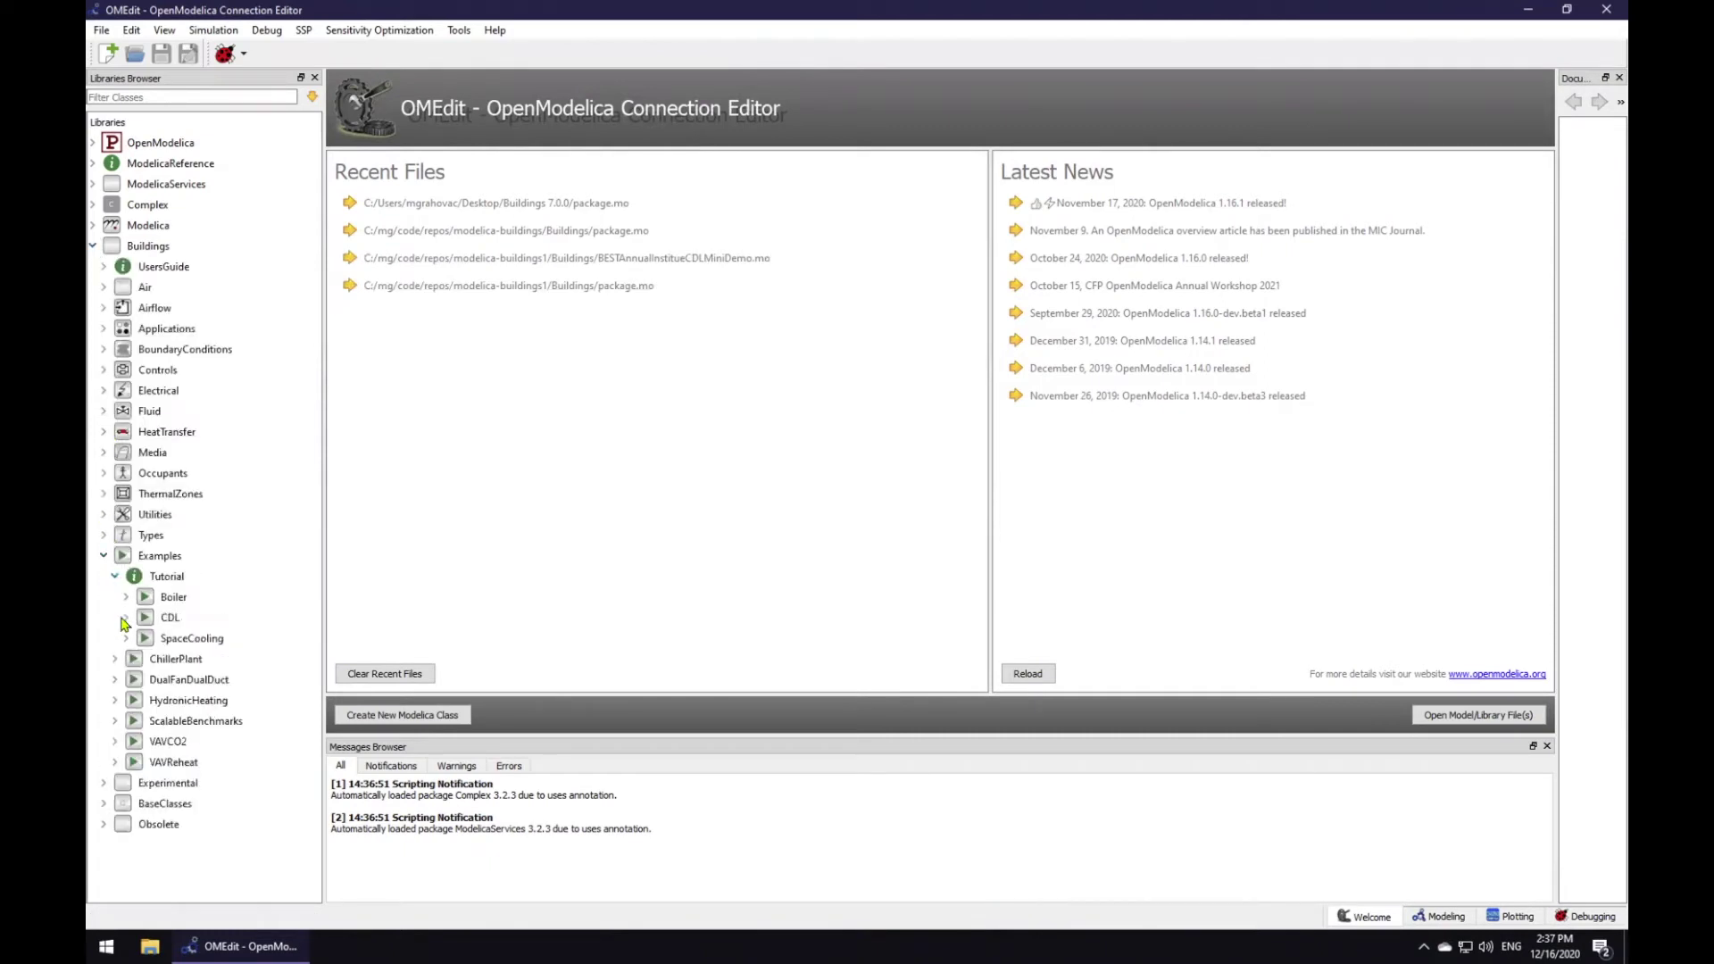
left_click(126, 616)
left_click(136, 761)
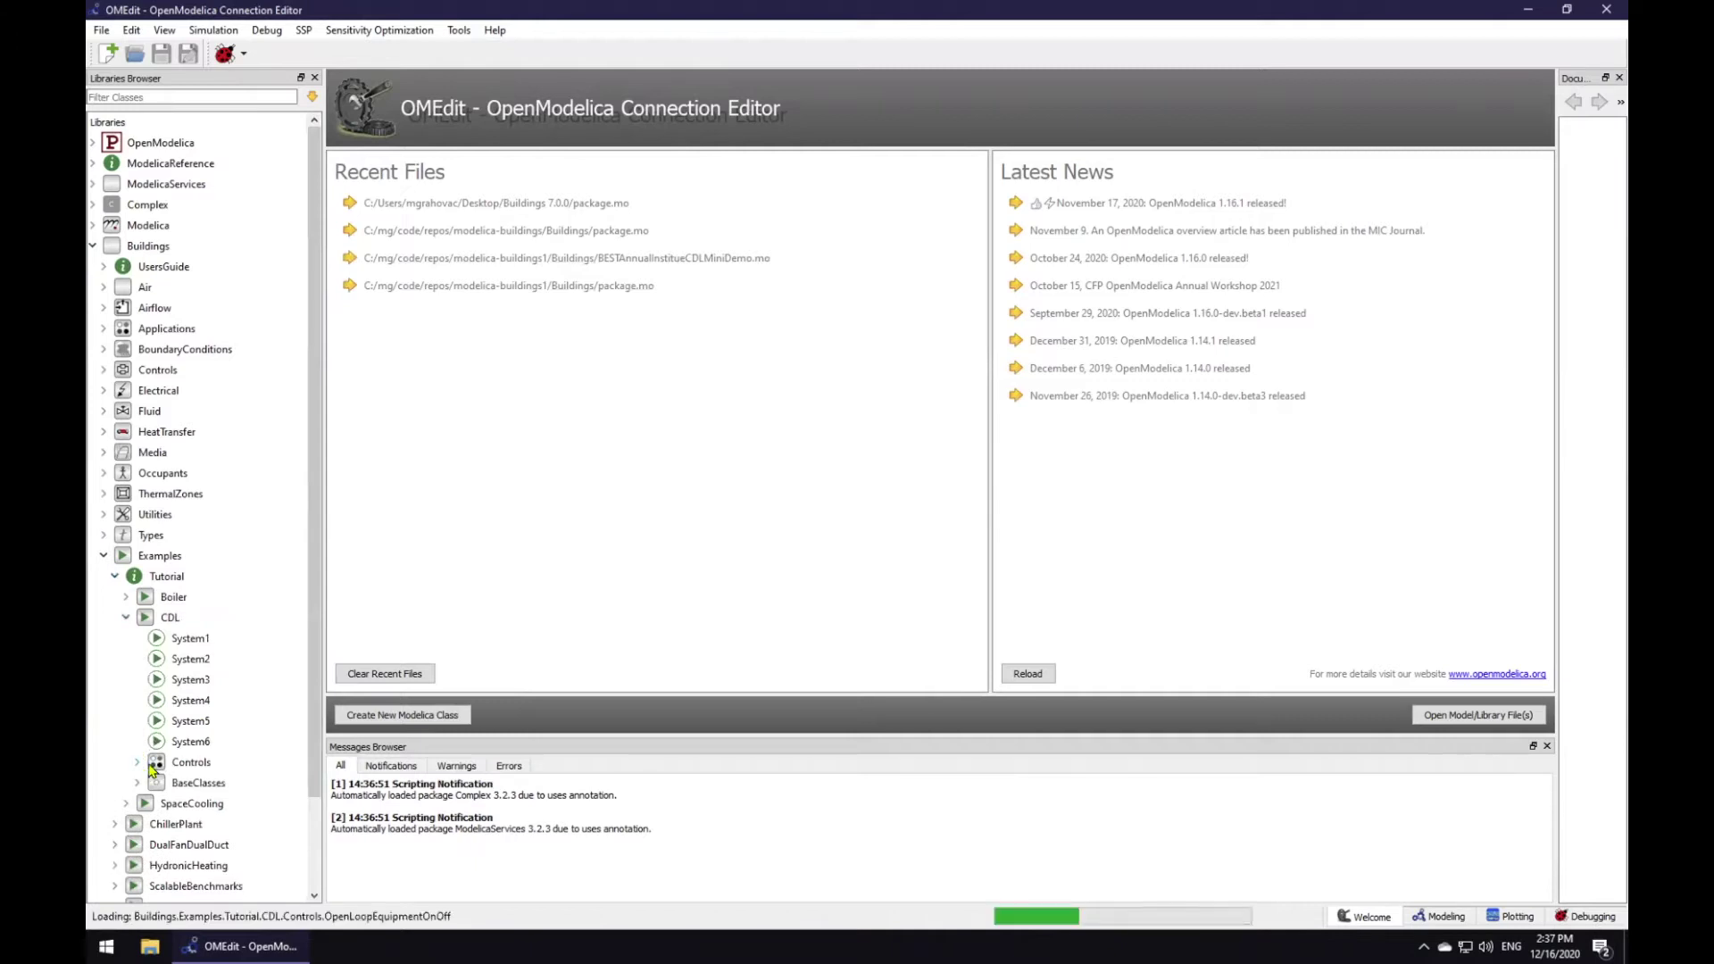
scroll(230, 713, "down", 5)
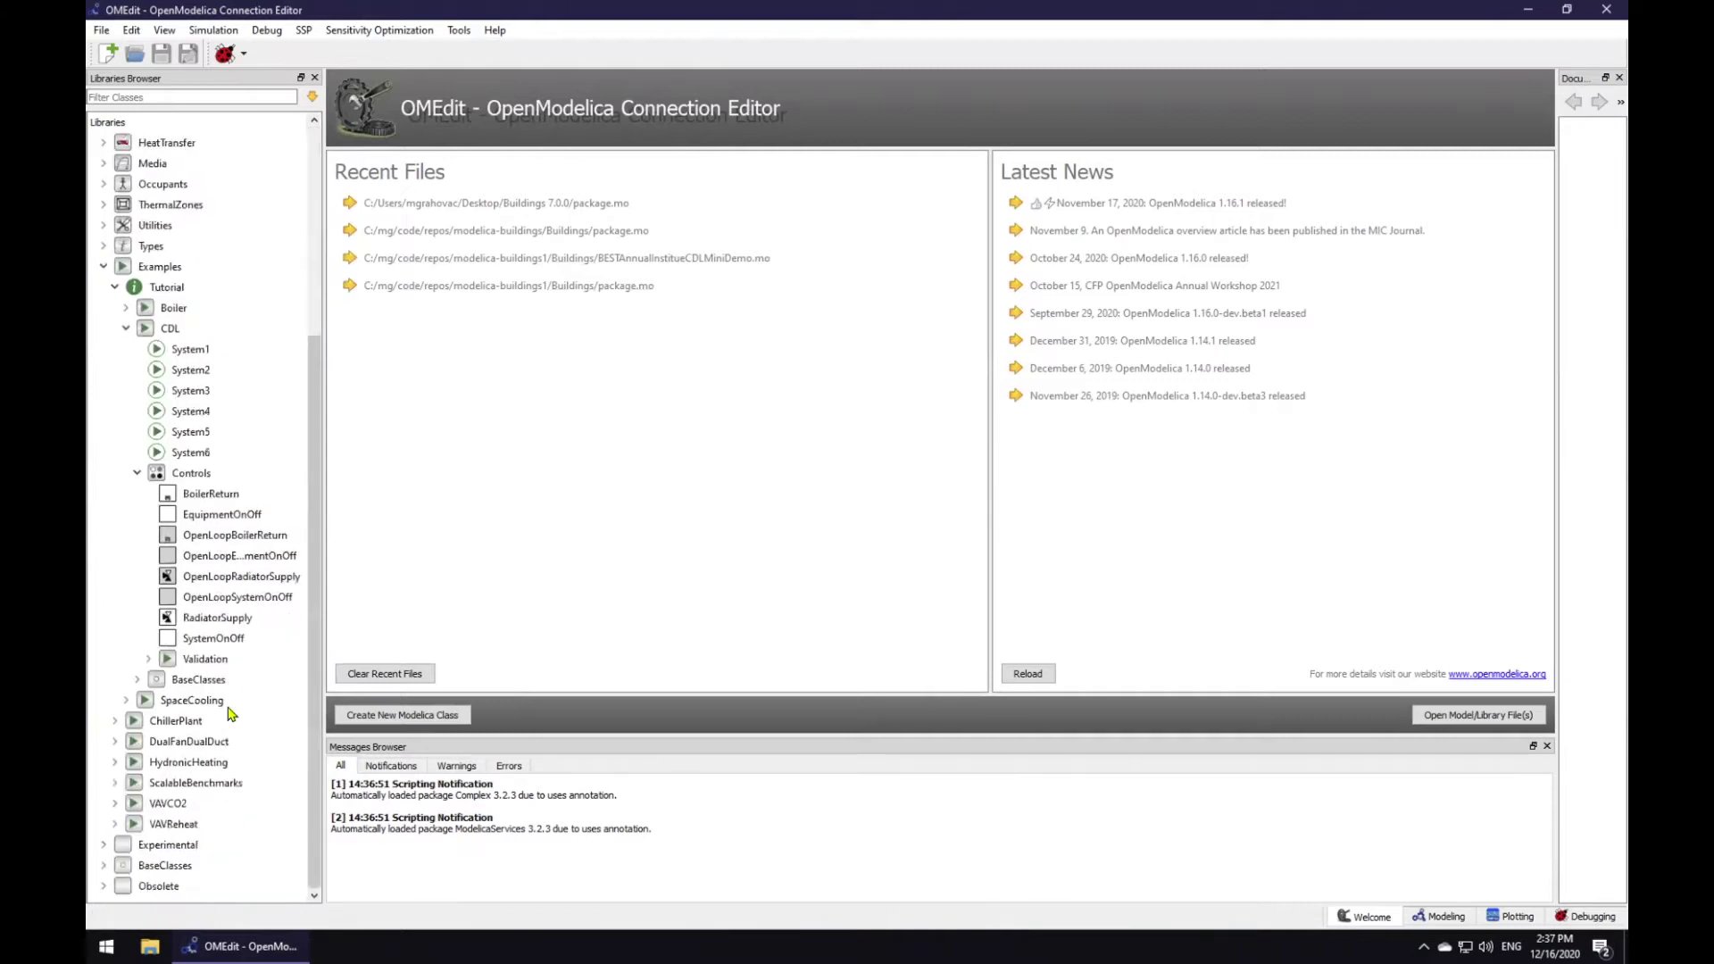
double_click(217, 639)
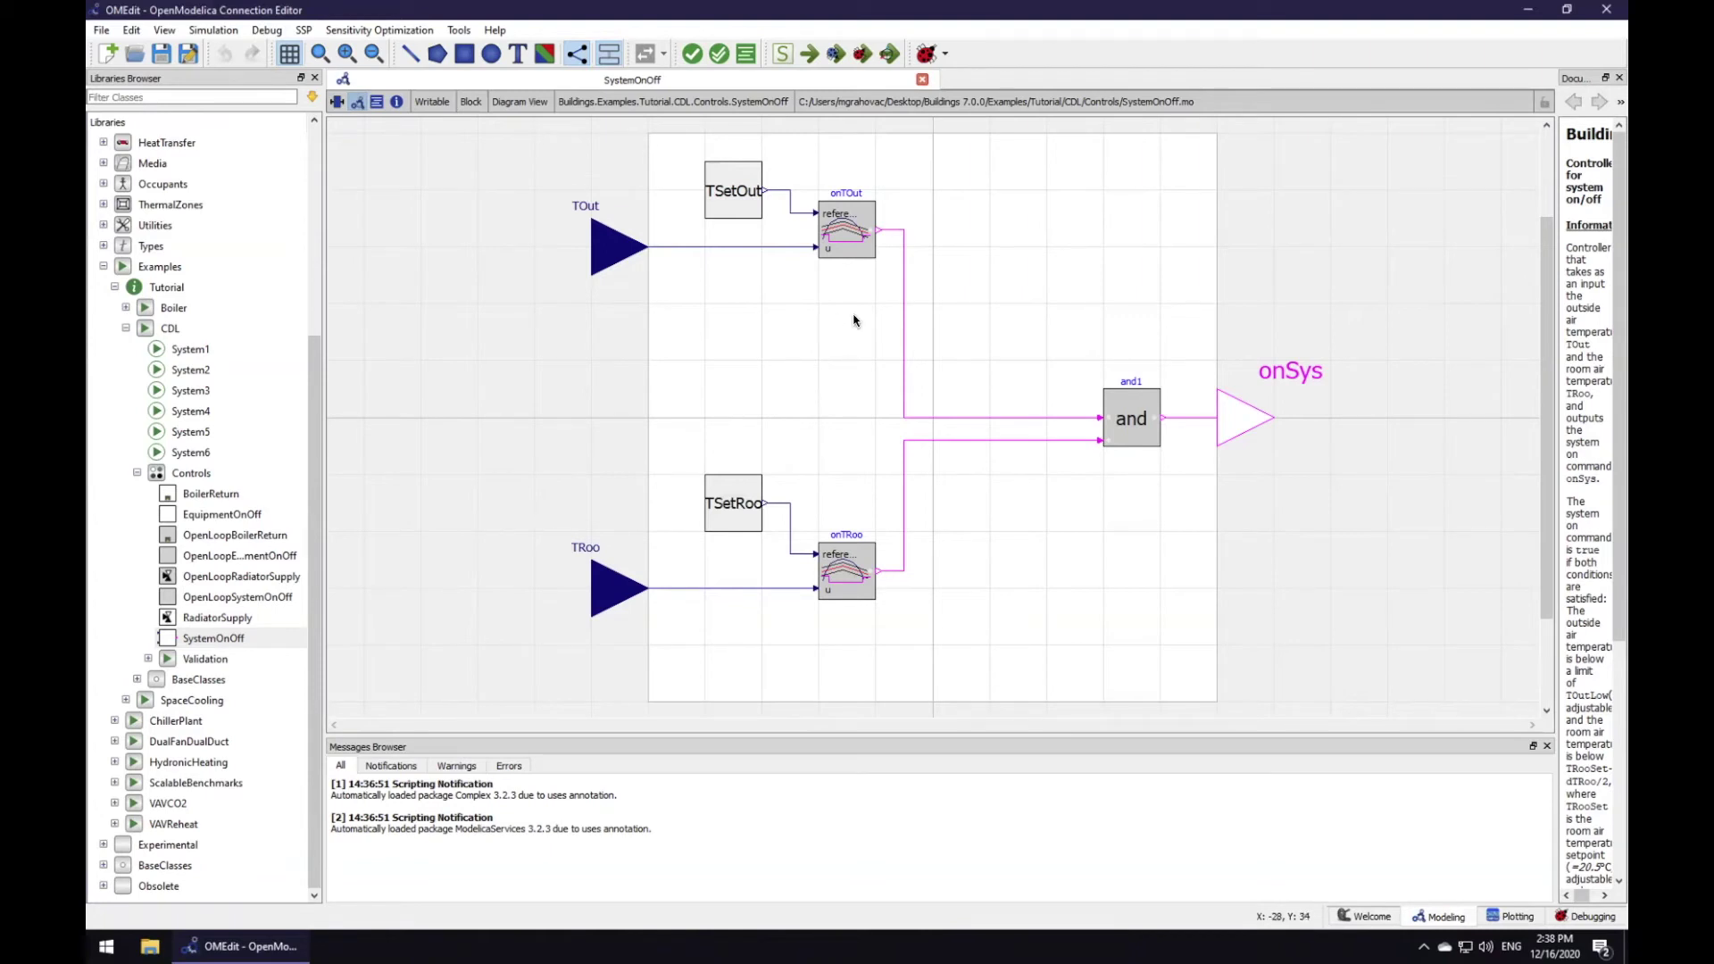
- Open the onTOut block's Element Parameters, showing bandwidth 1 and pre_y_start false
double_click(853, 252)
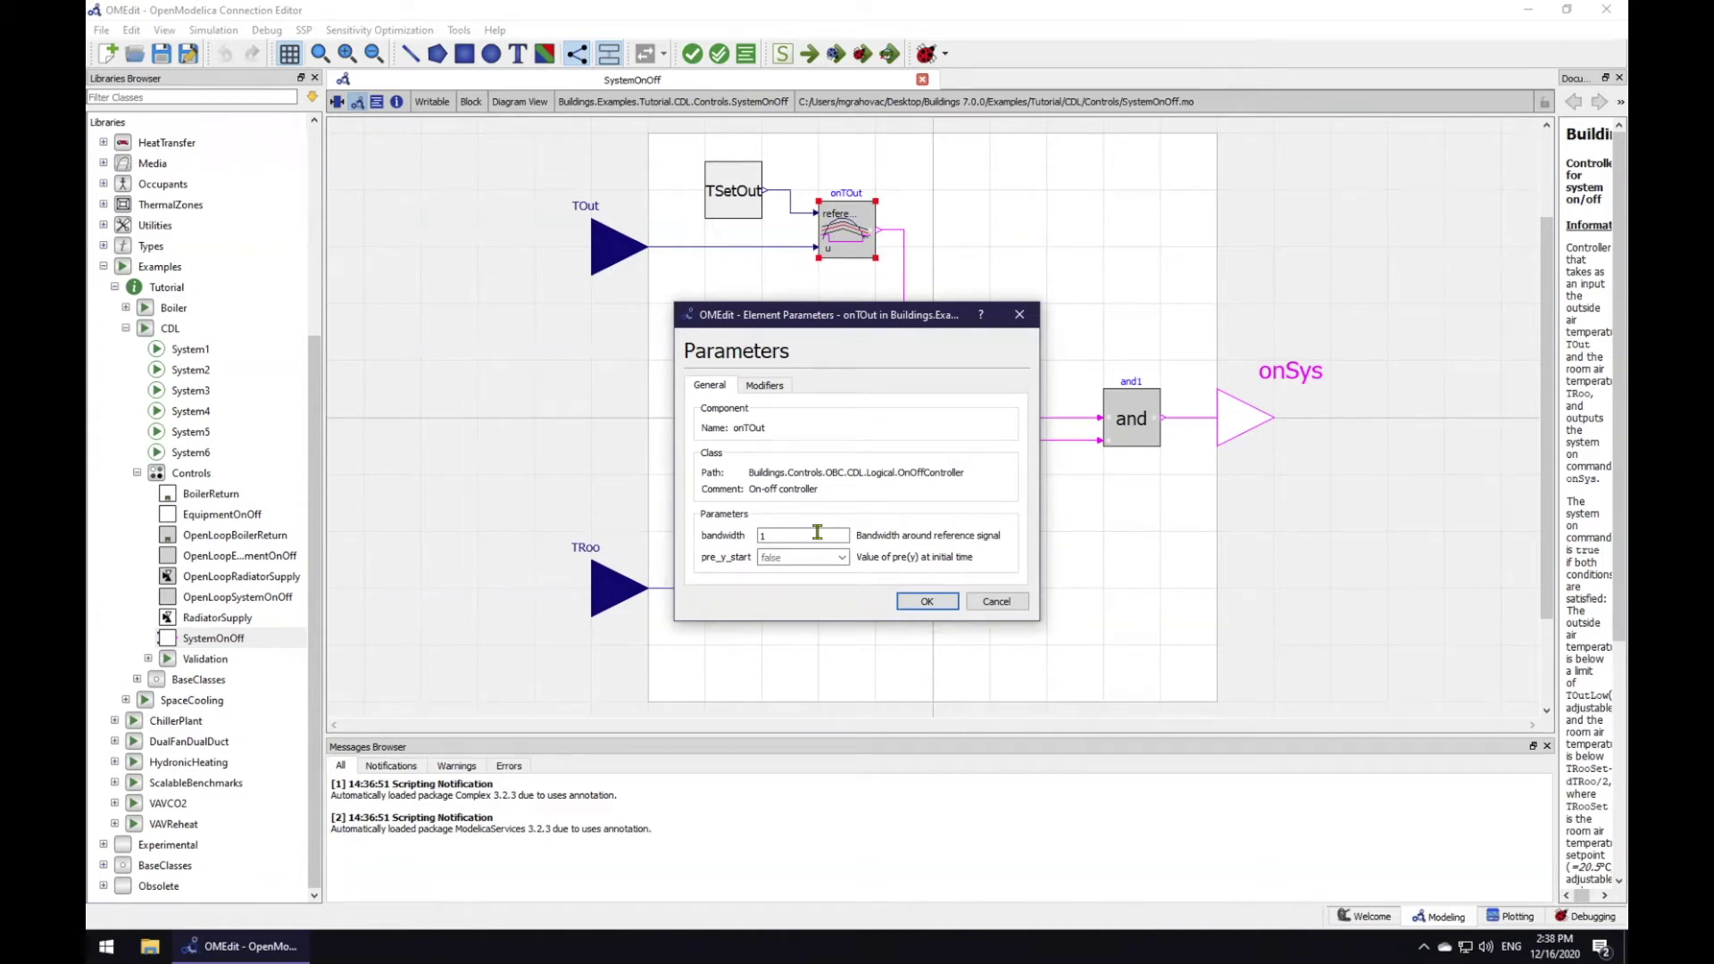
- Close the onTOut parameters dialog and inspect the and1 block and onSys output
left_click(1017, 317)
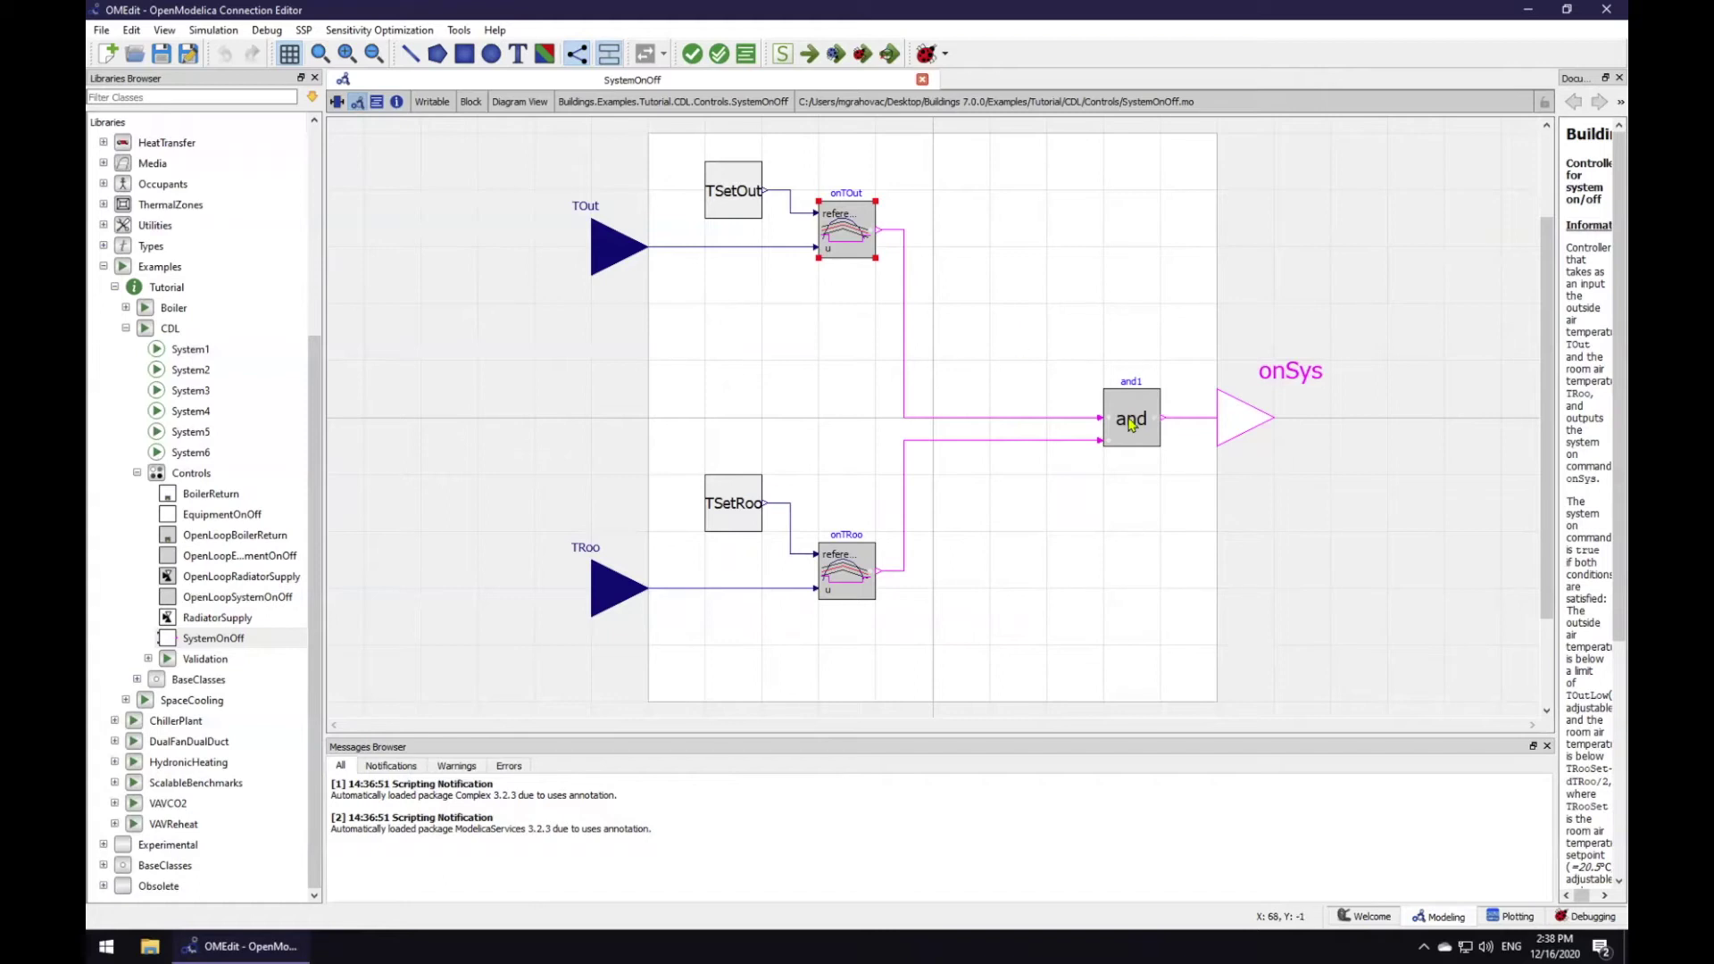
mouse_move(1131, 424)
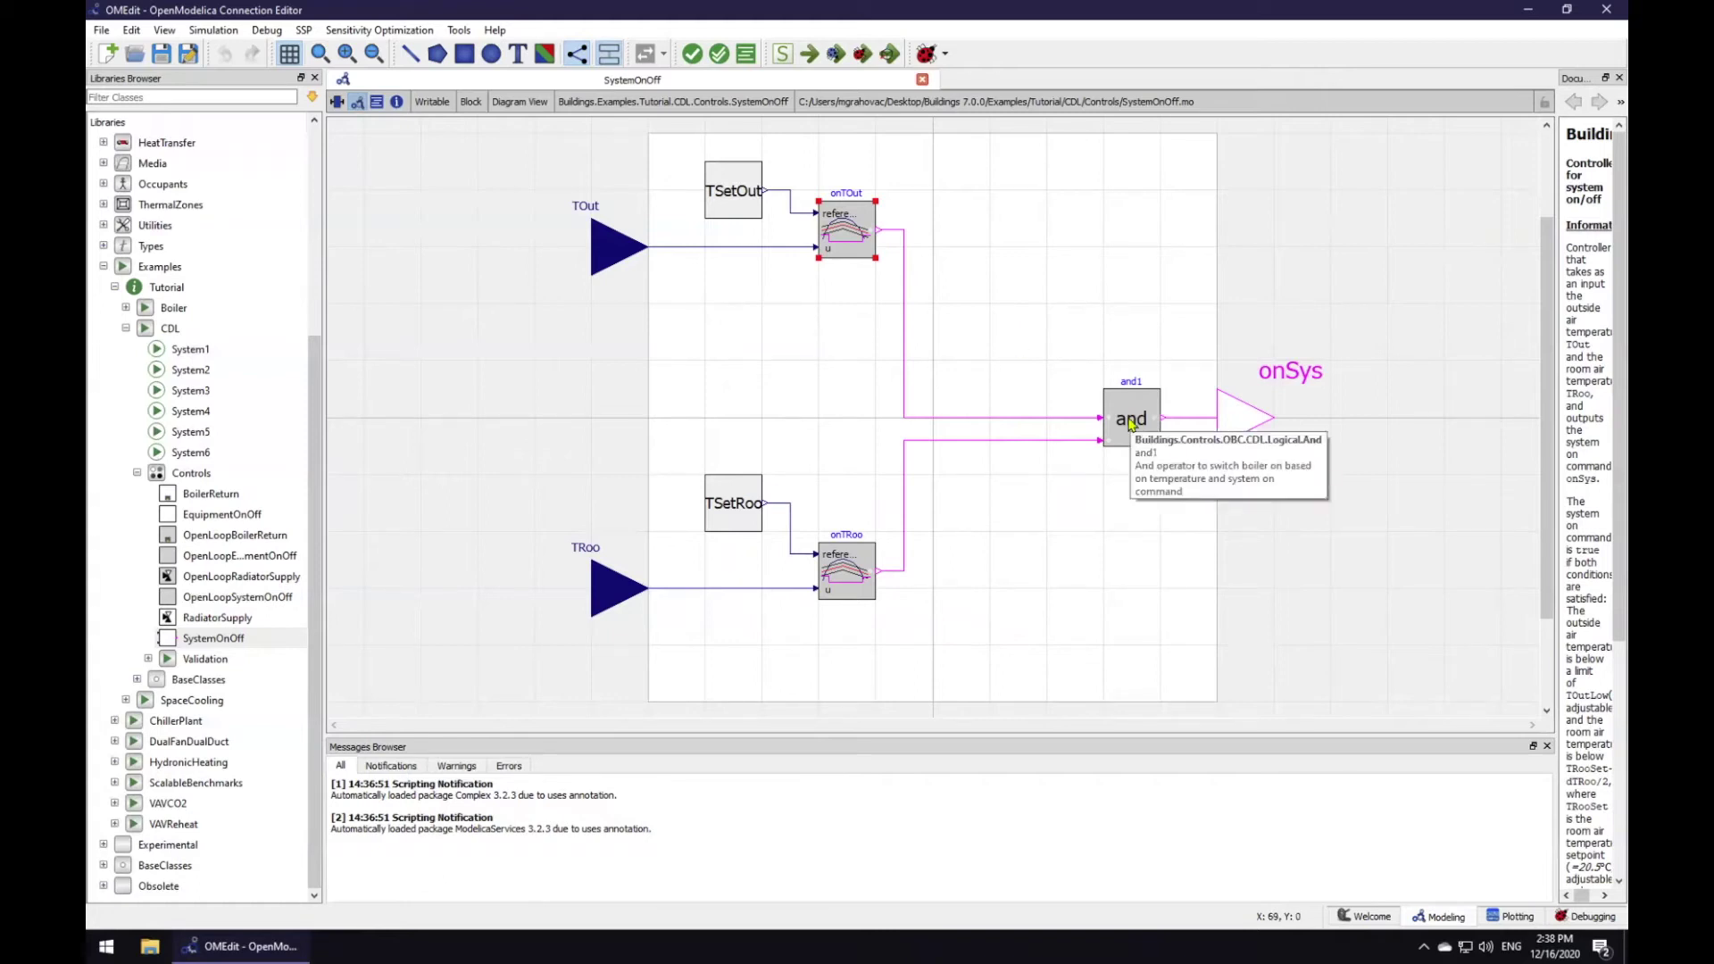
mouse_move(1235, 411)
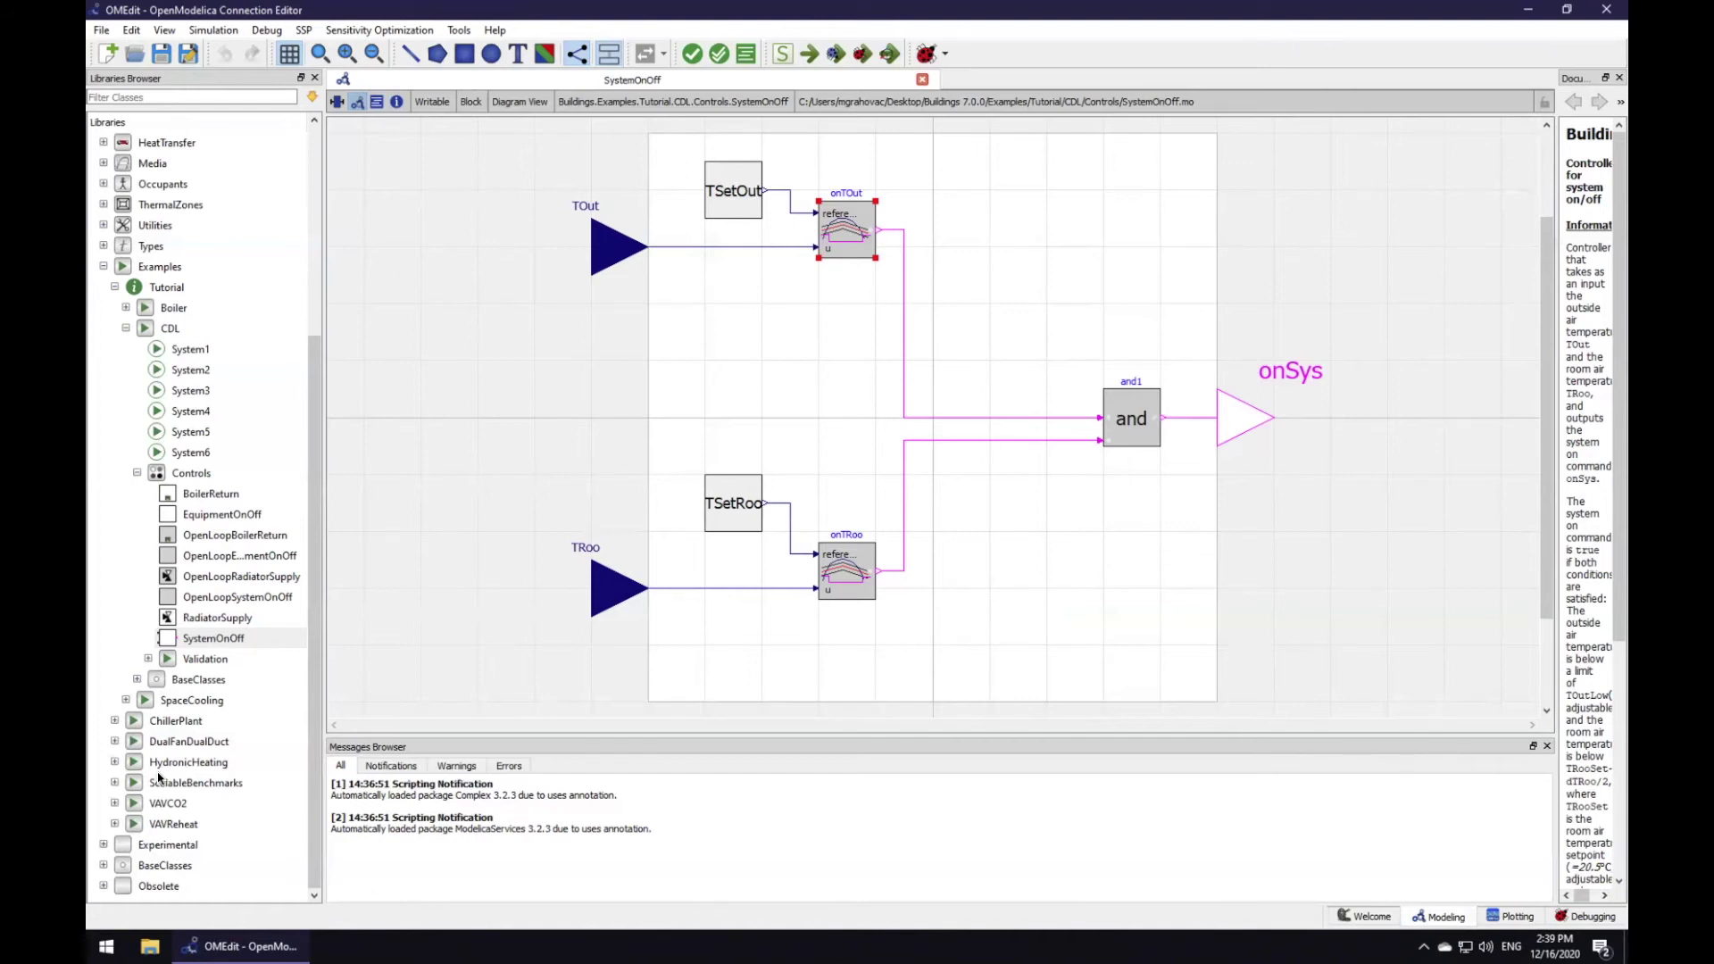
- Expand Controls > Validation and open its SystemOnOff model
left_click(148, 659)
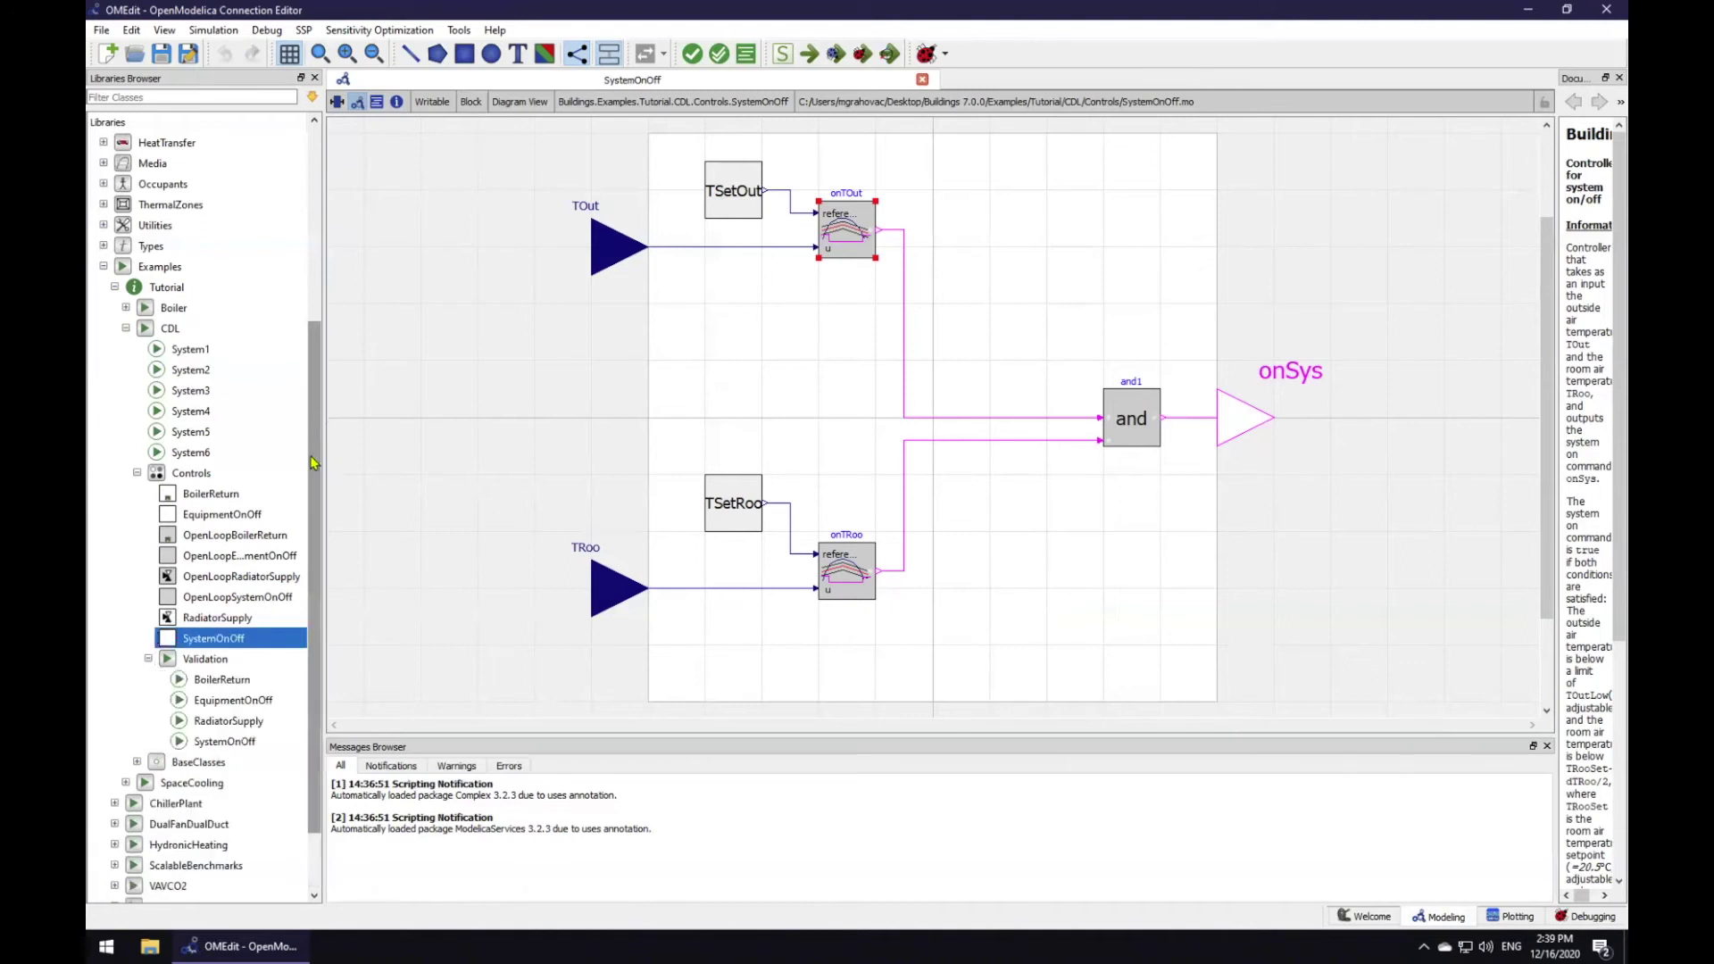
double_click(233, 742)
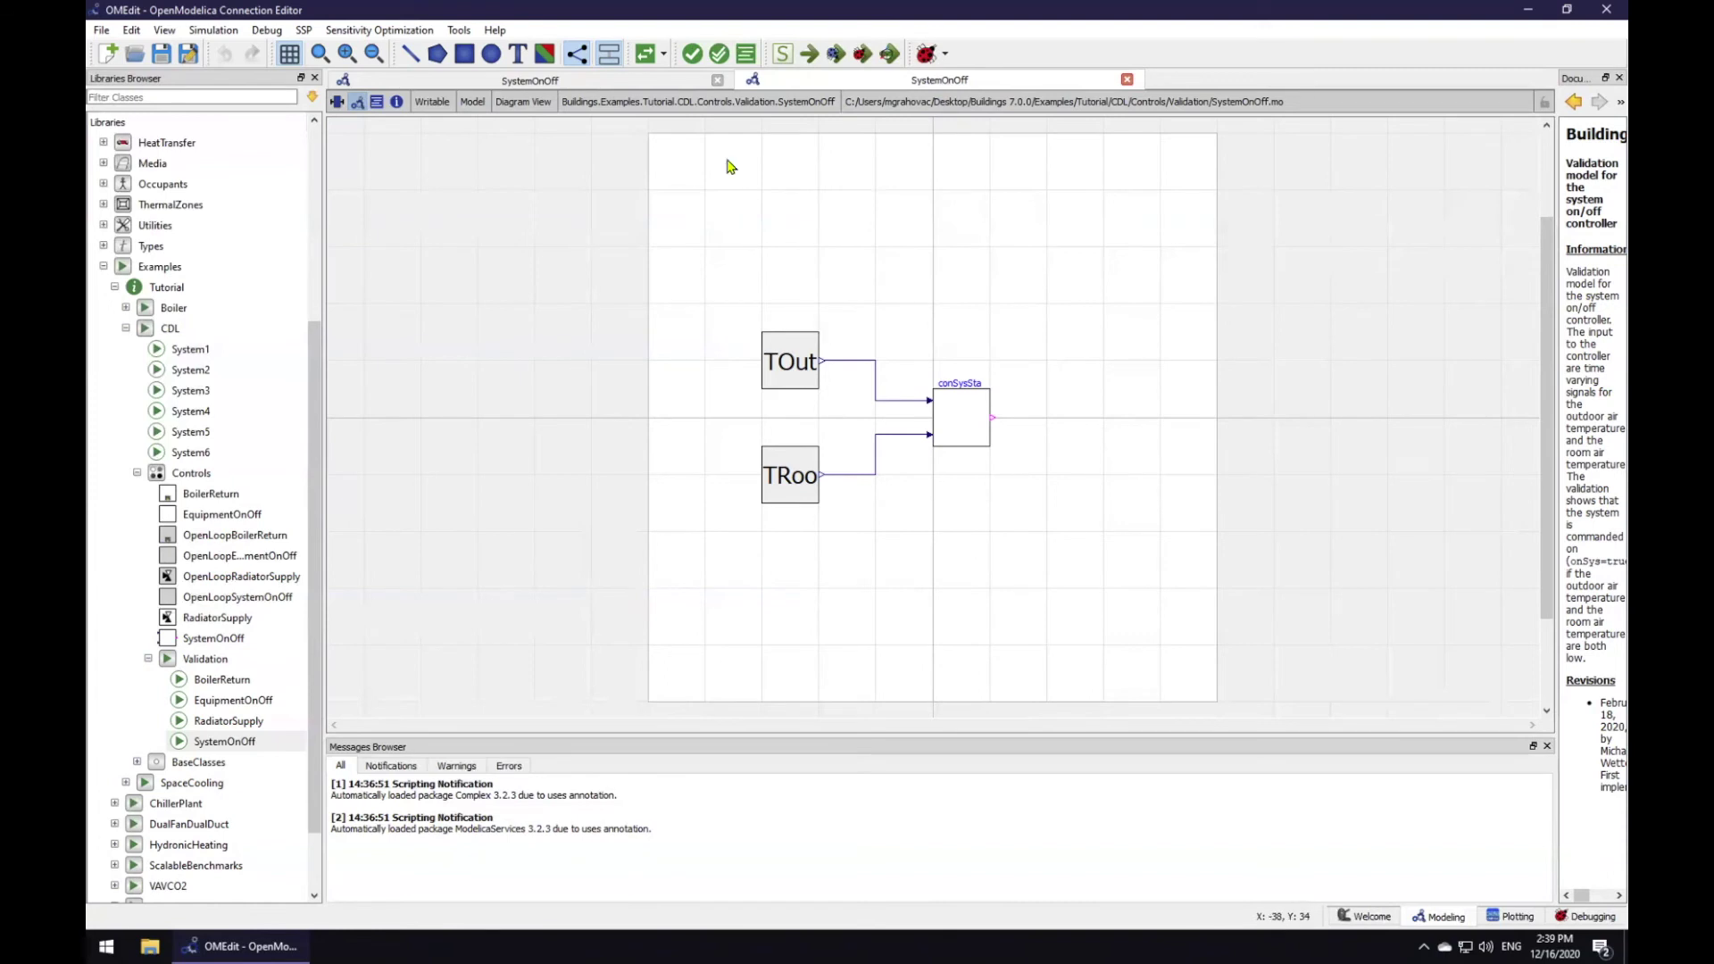
- Check the Validation SystemOnOff model successfully, then simulate it
left_click(692, 53)
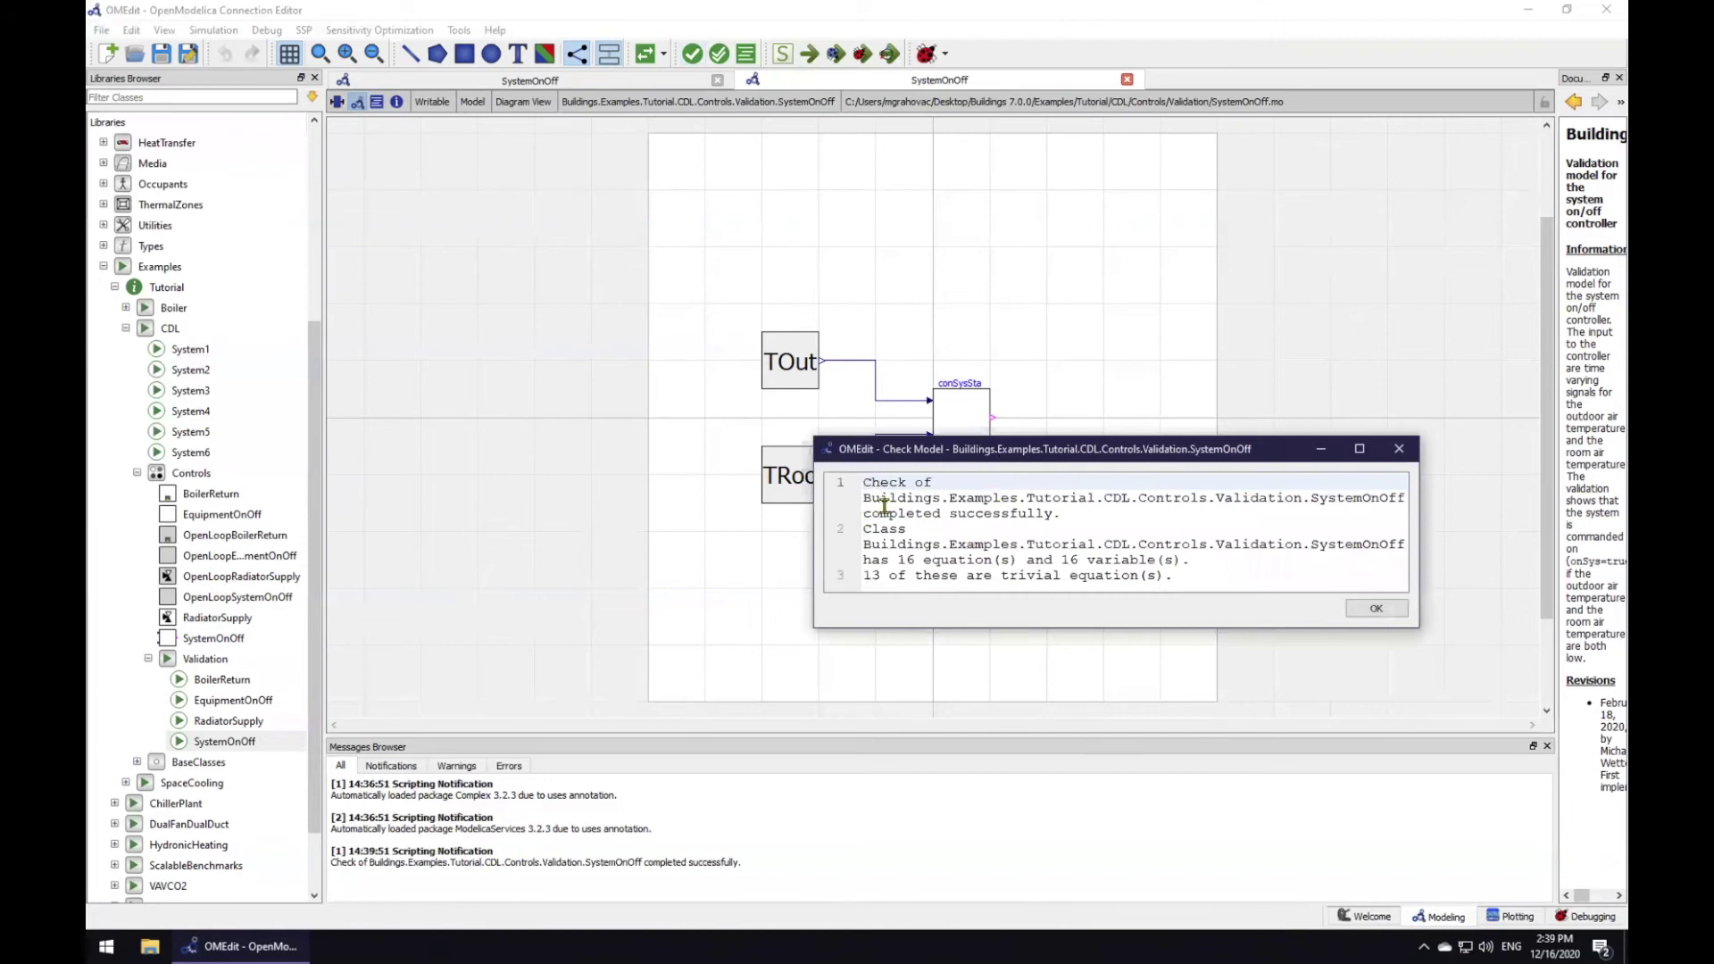
left_click(1371, 610)
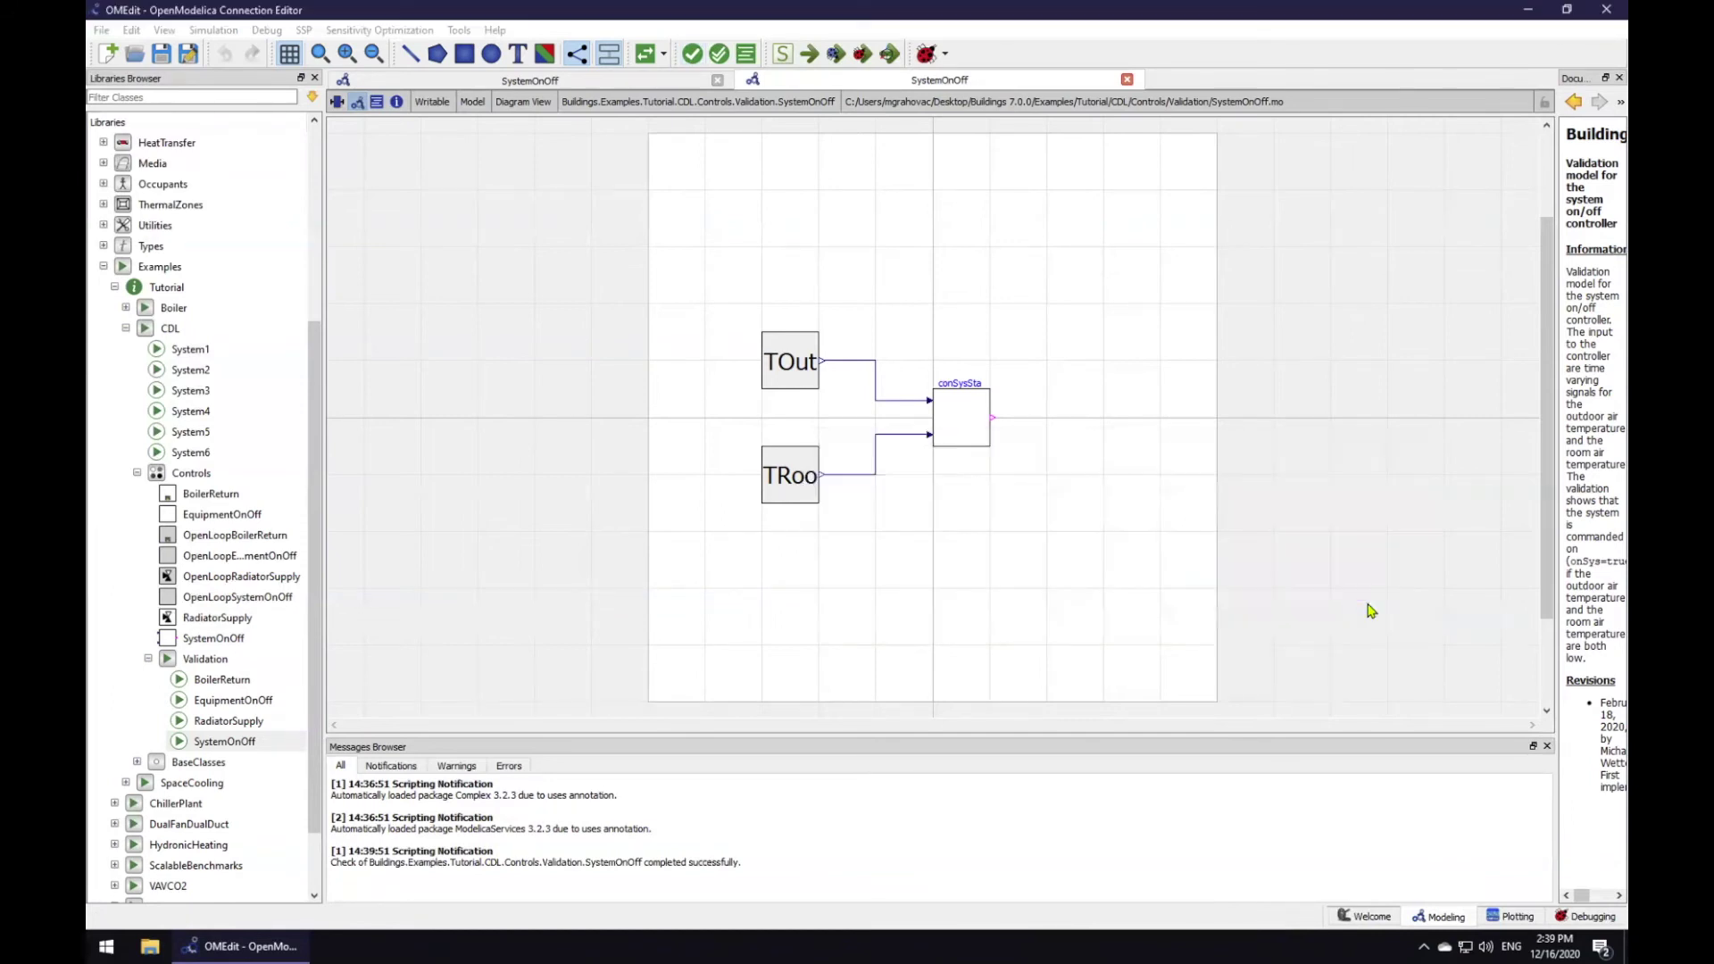
left_click(809, 58)
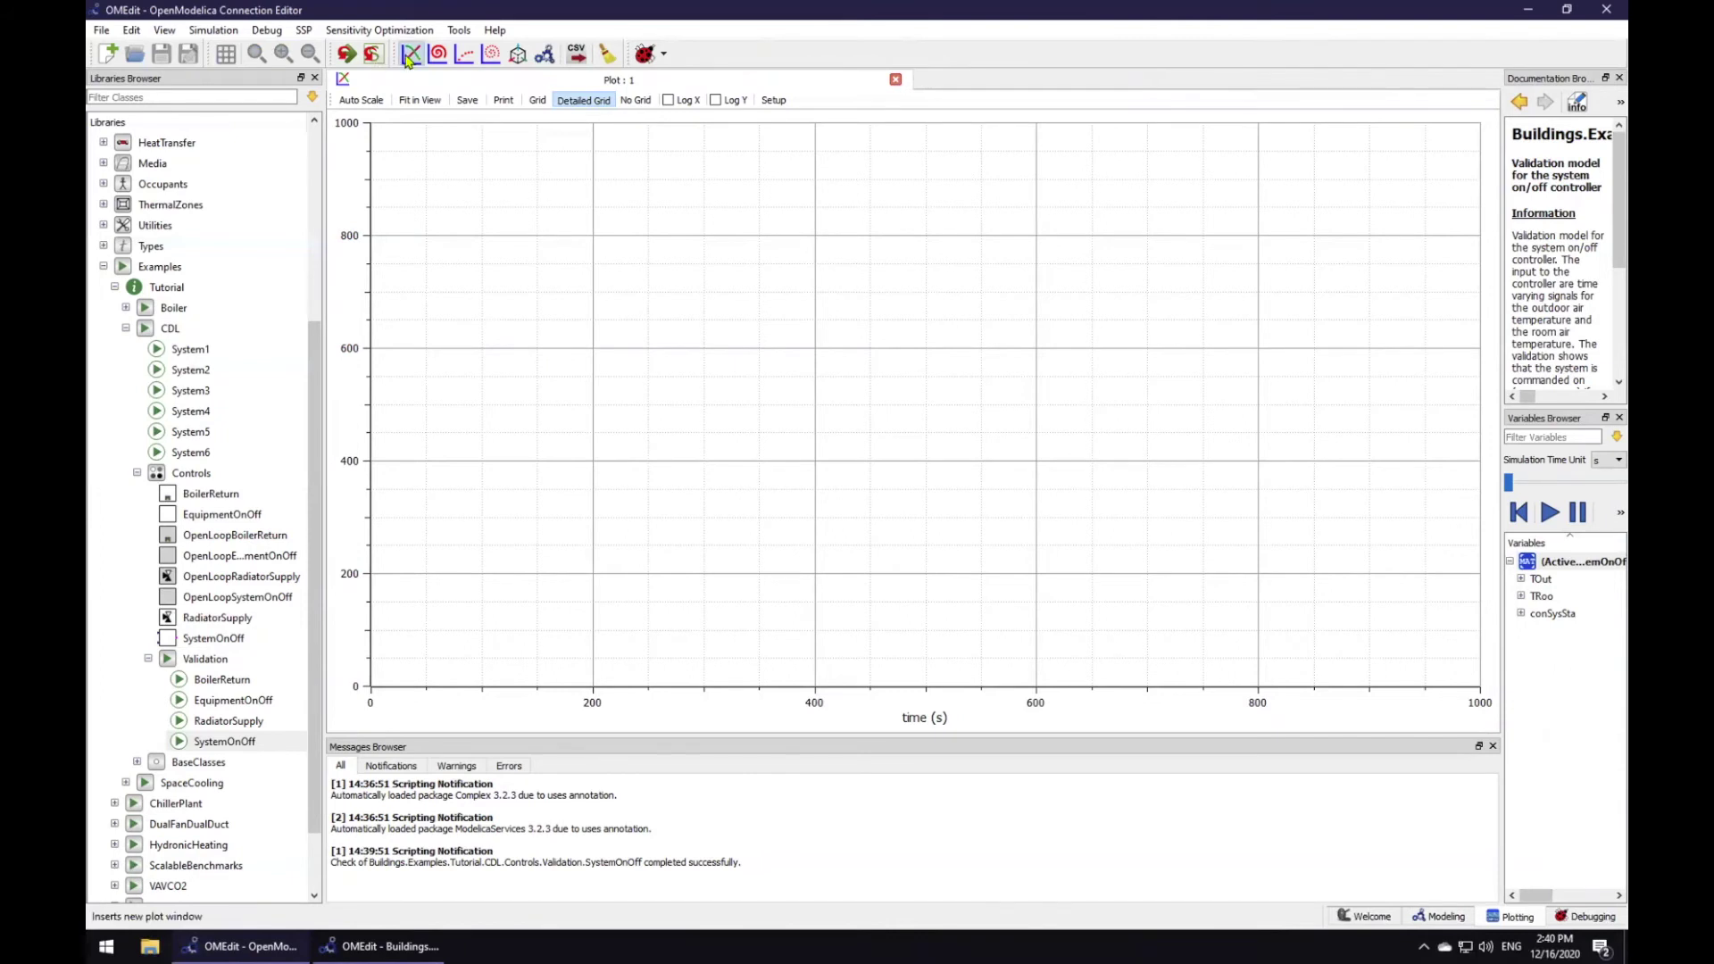
- Add a second plot window and tile Plot 1 and Plot 2 horizontally
left_click(408, 56)
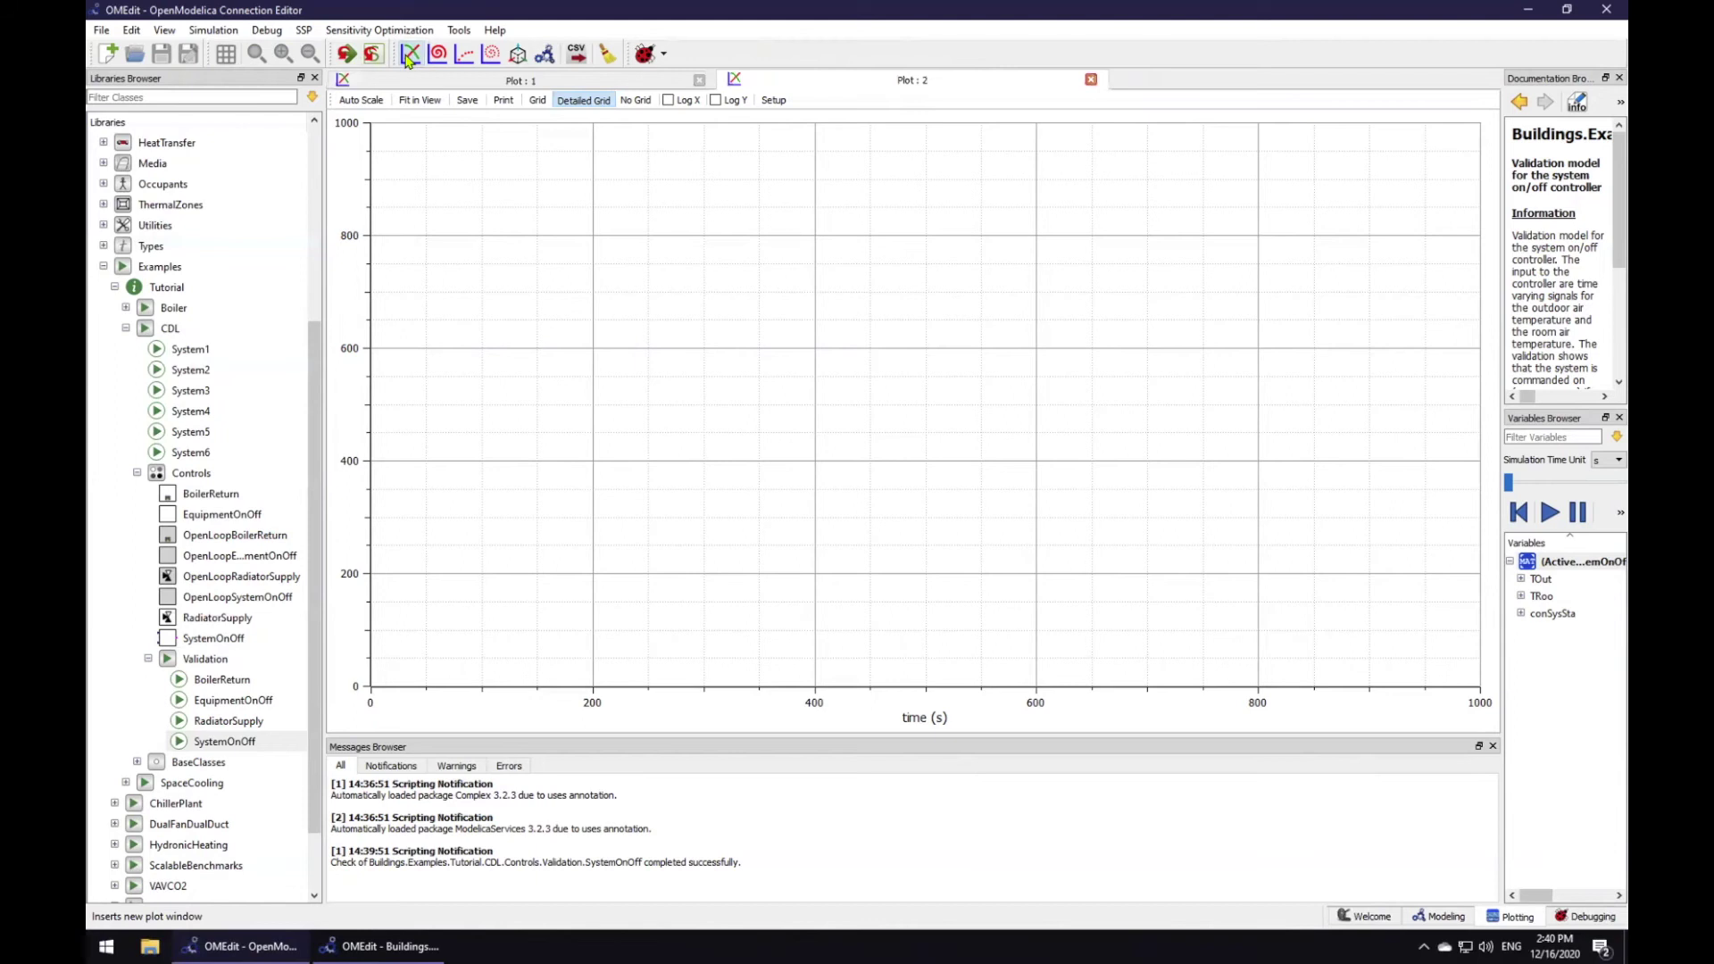
left_click(164, 30)
mouse_move(214, 72)
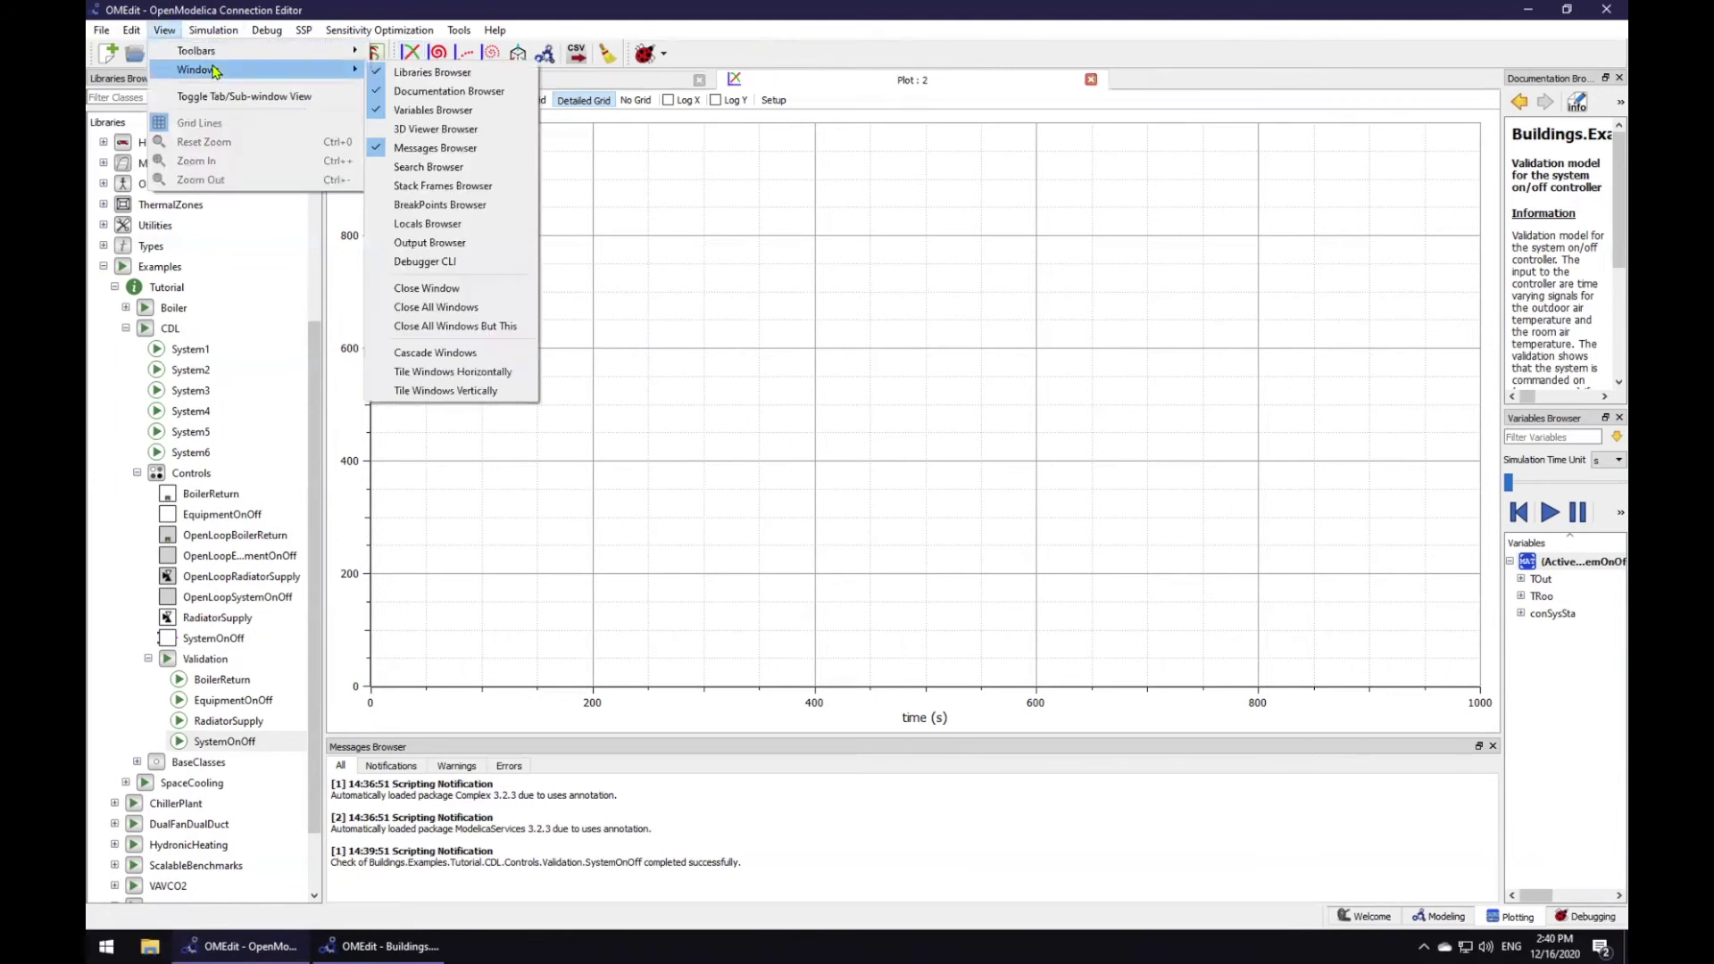
left_click(492, 374)
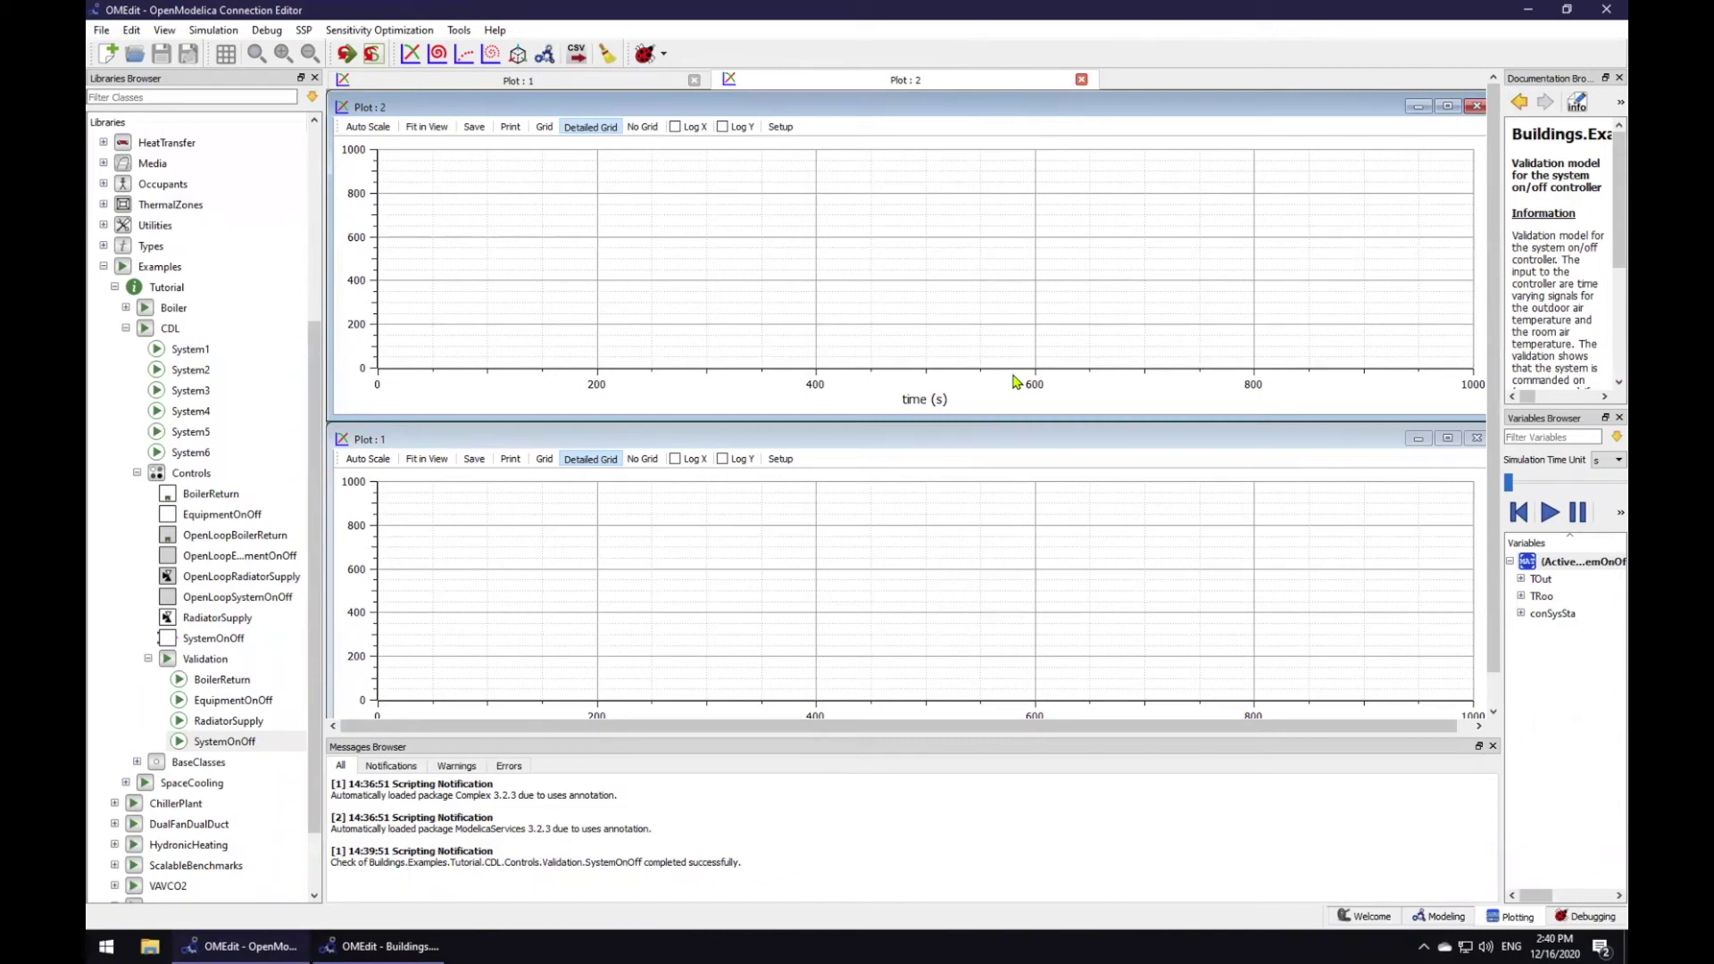
- Tick conSysSta's TOut, TOutLow, TRoo and TRooSet to chart them over 3600 s
left_click(1521, 615)
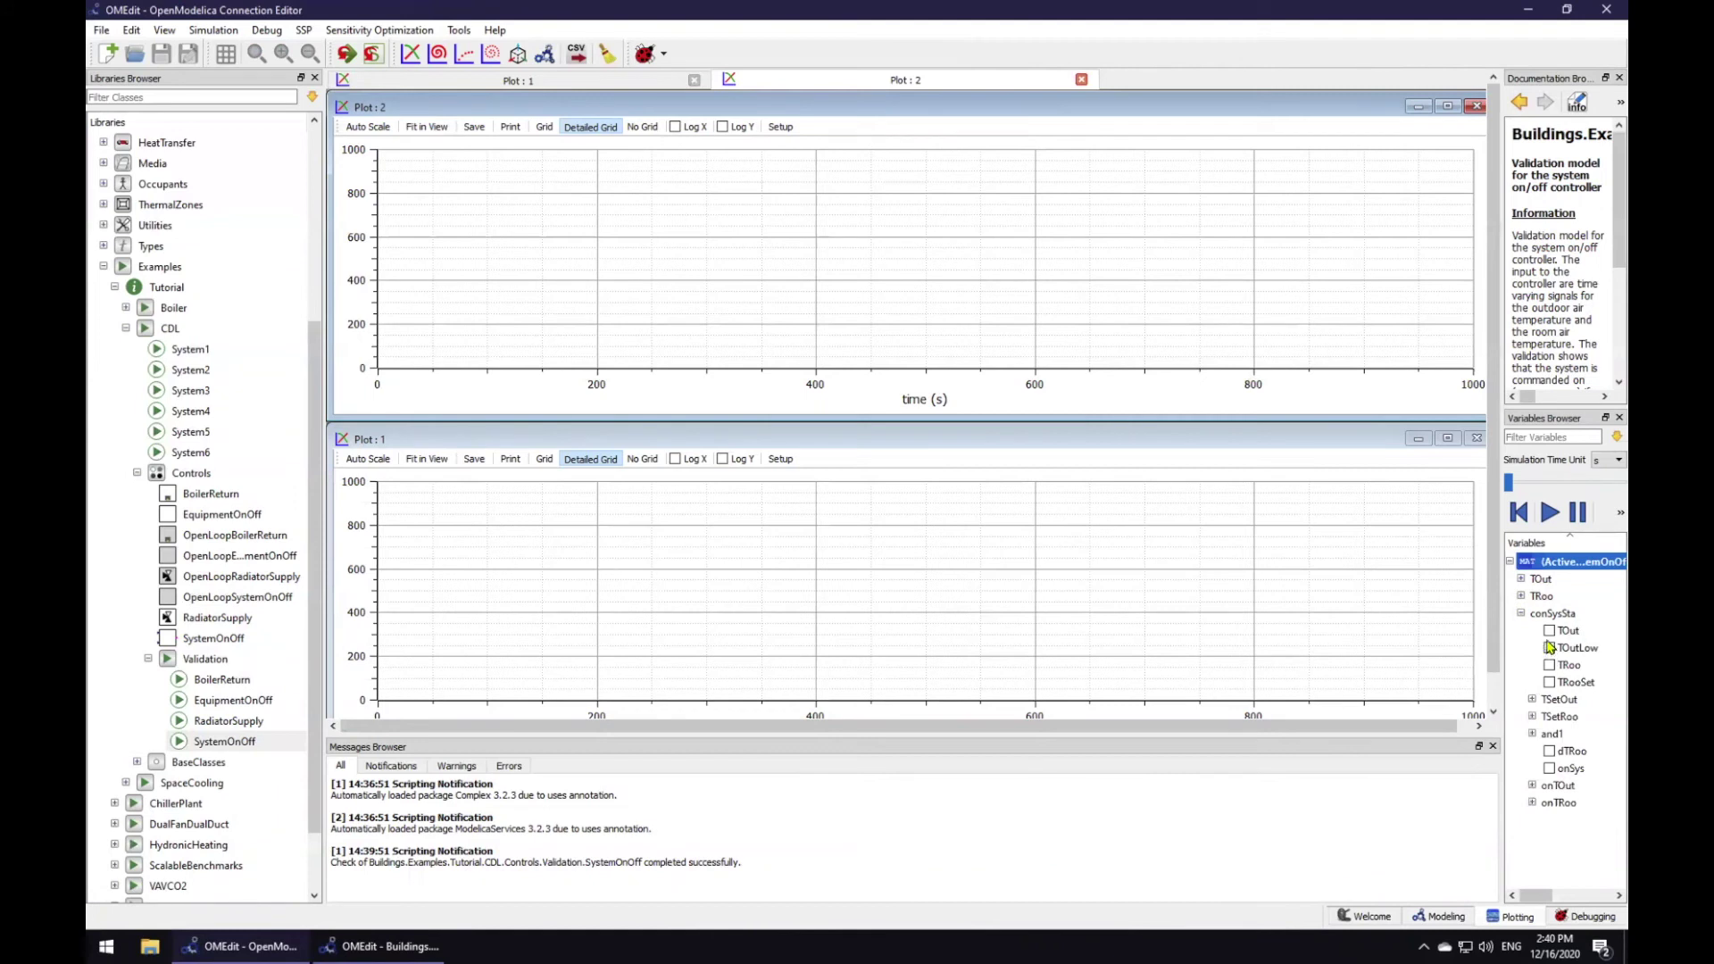
left_click(1550, 631)
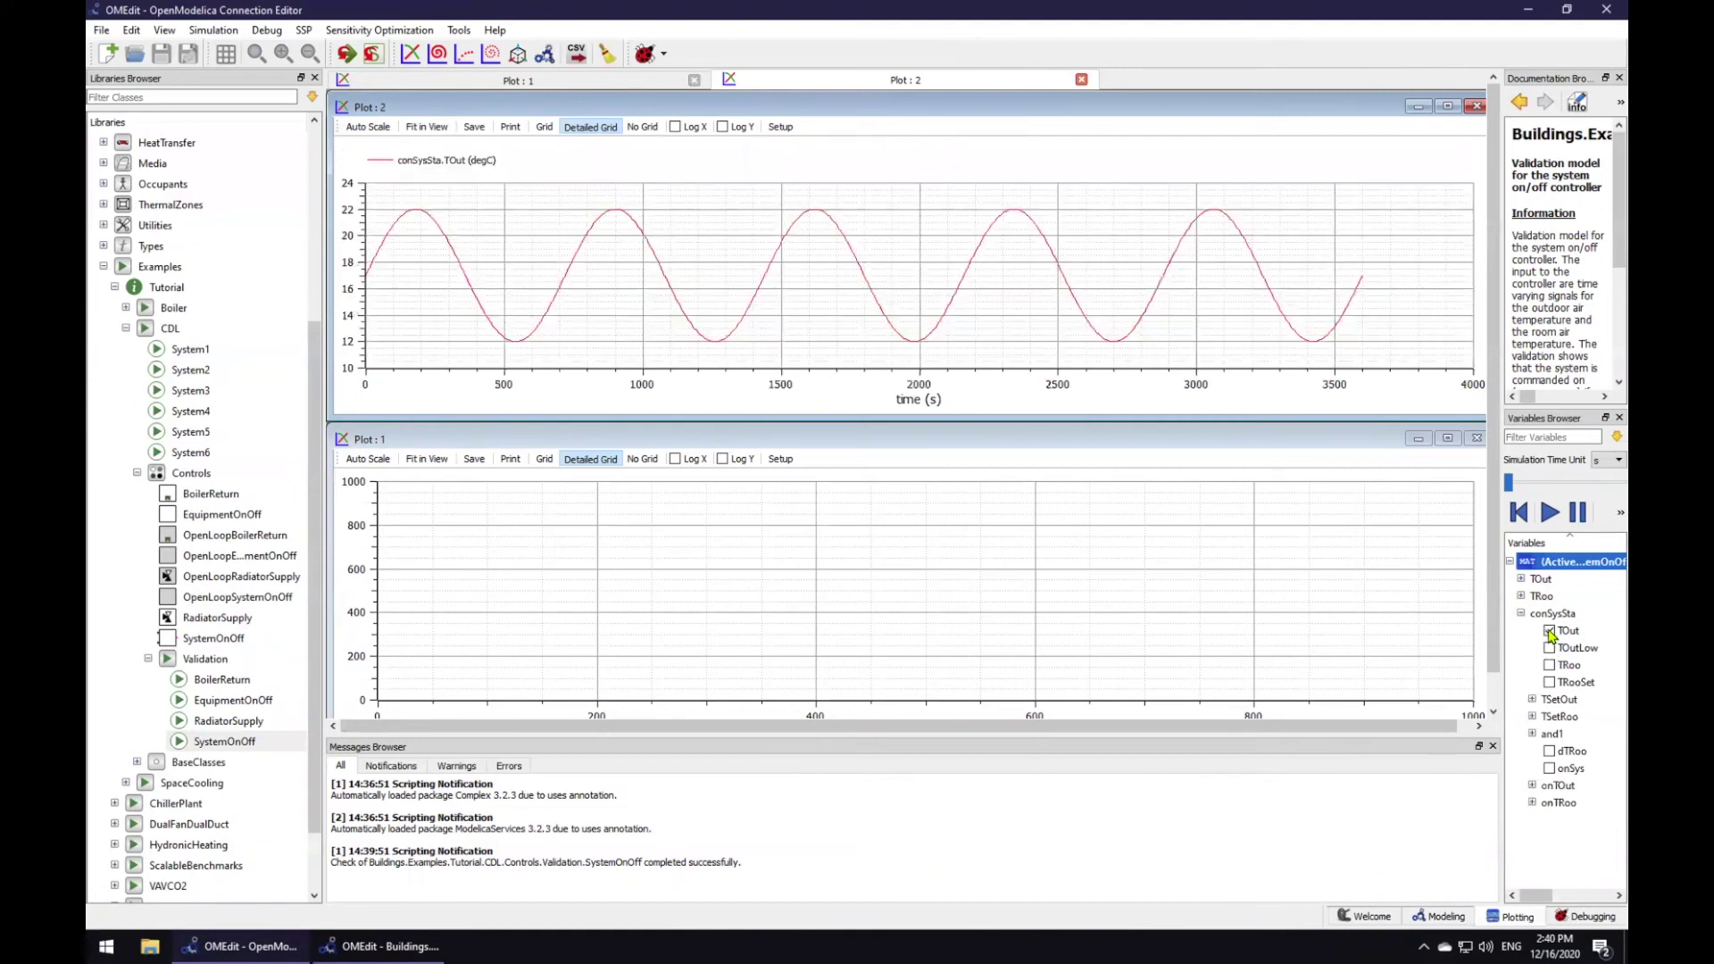
left_click(1550, 648)
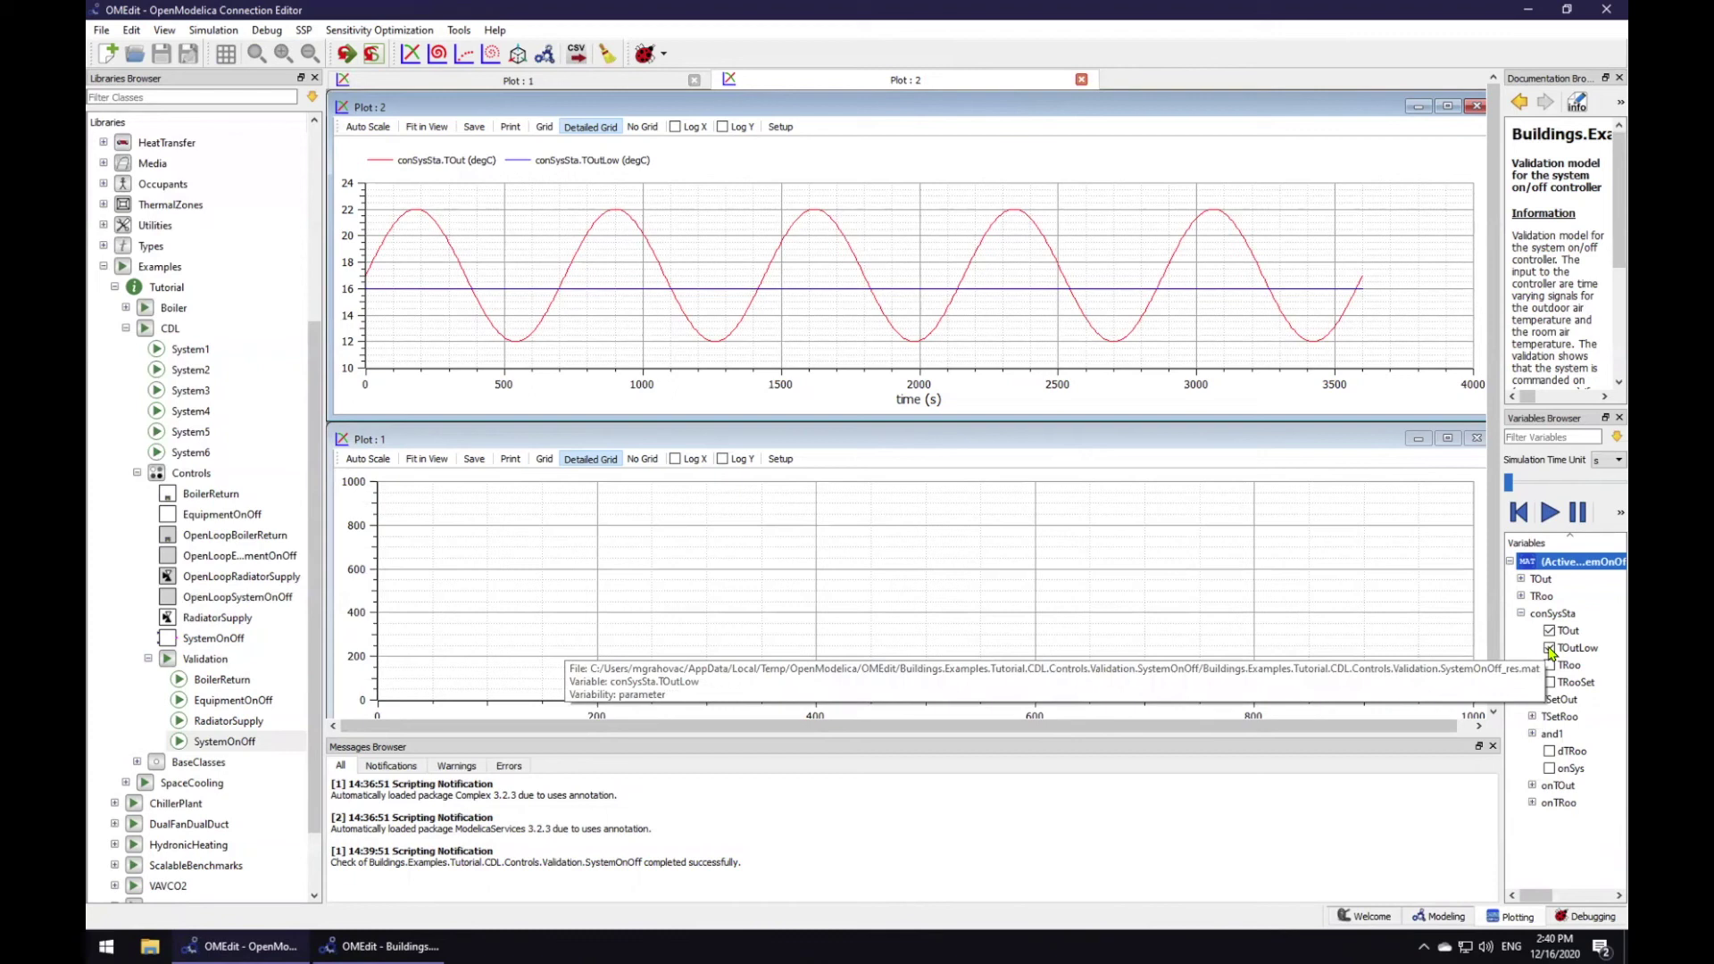
left_click(1549, 666)
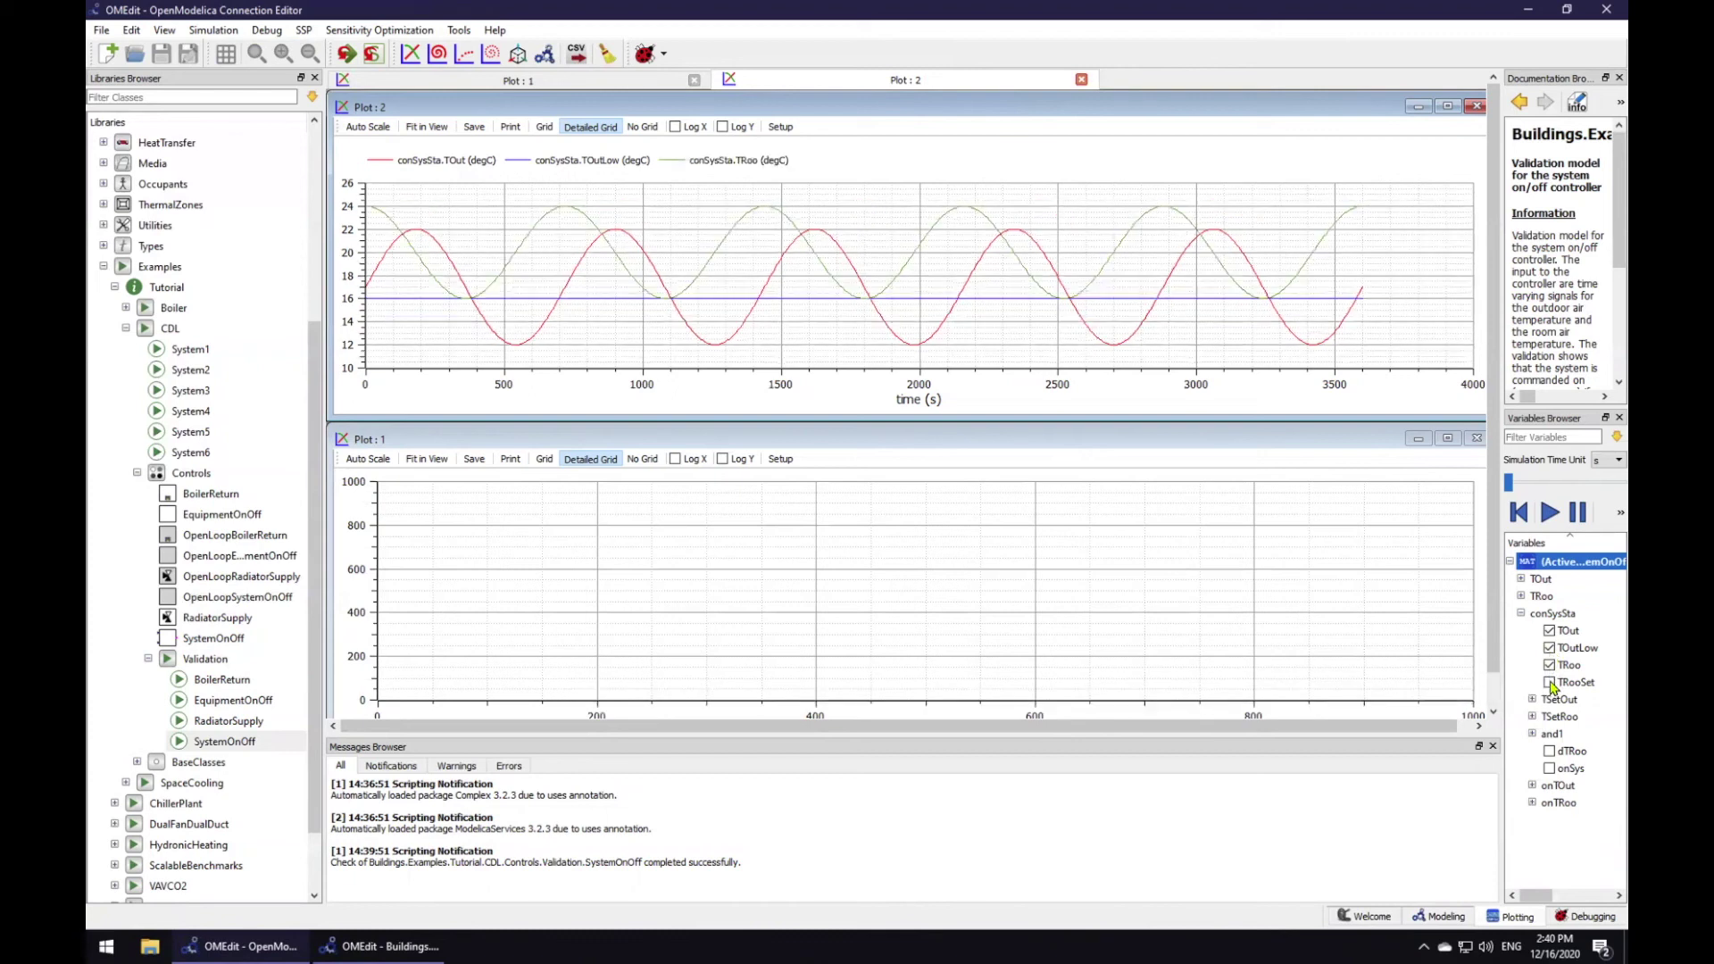
left_click(1550, 683)
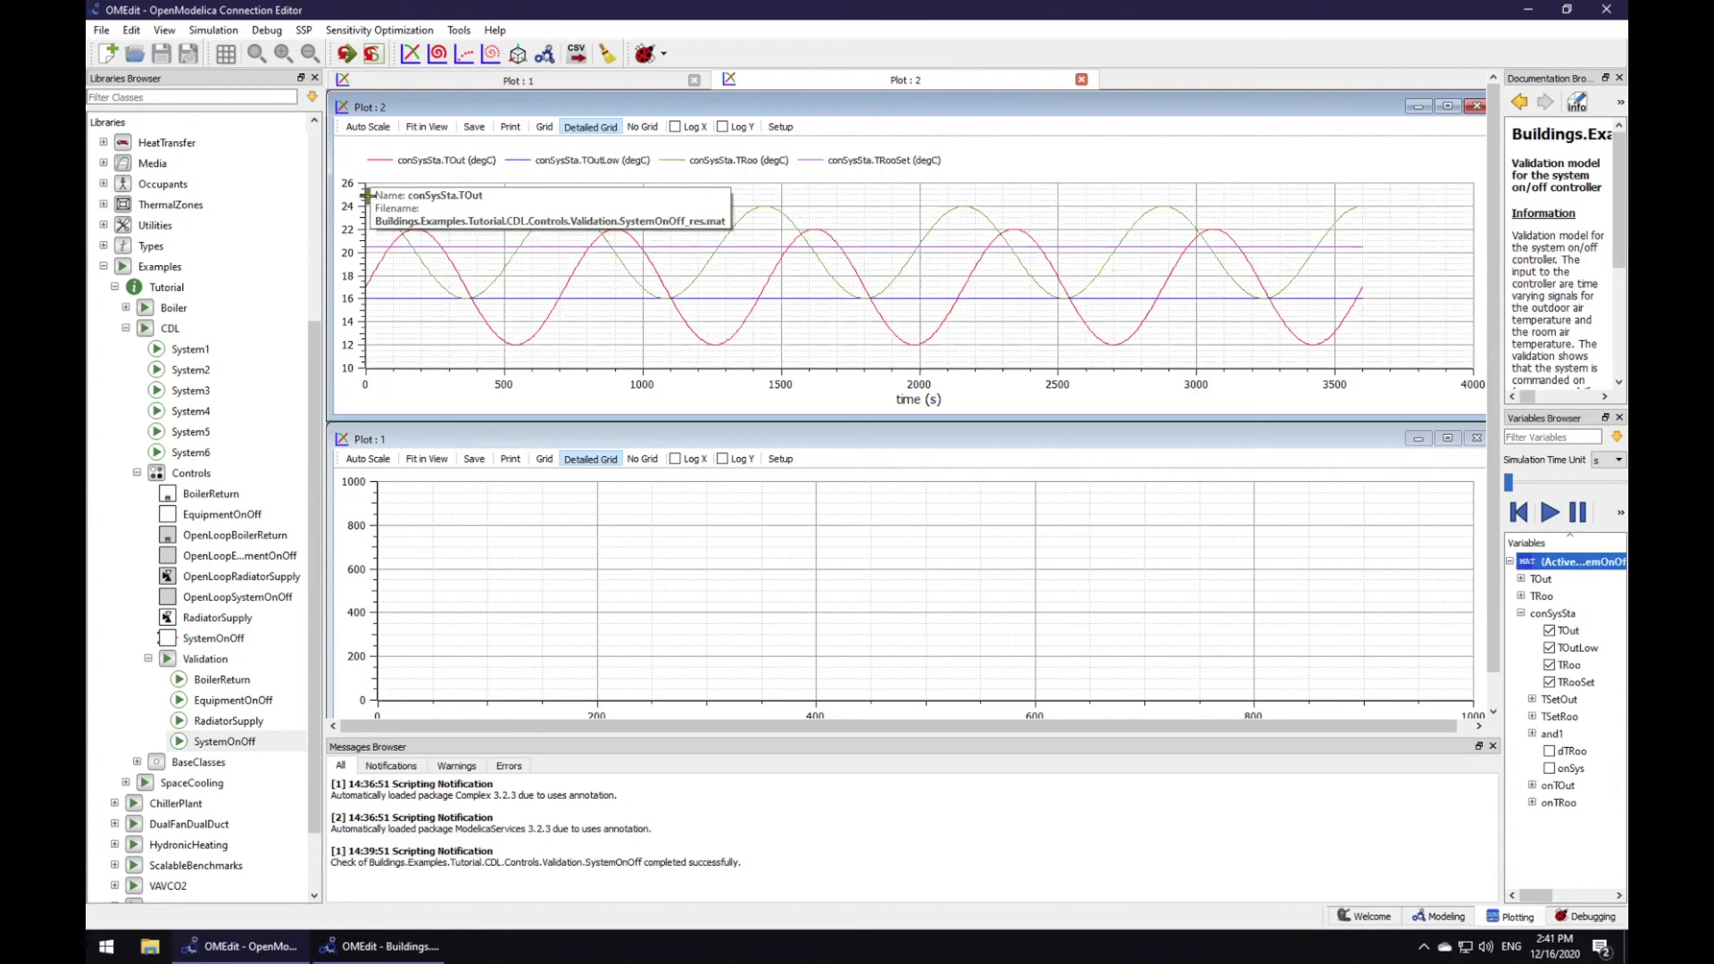
mouse_move(405, 232)
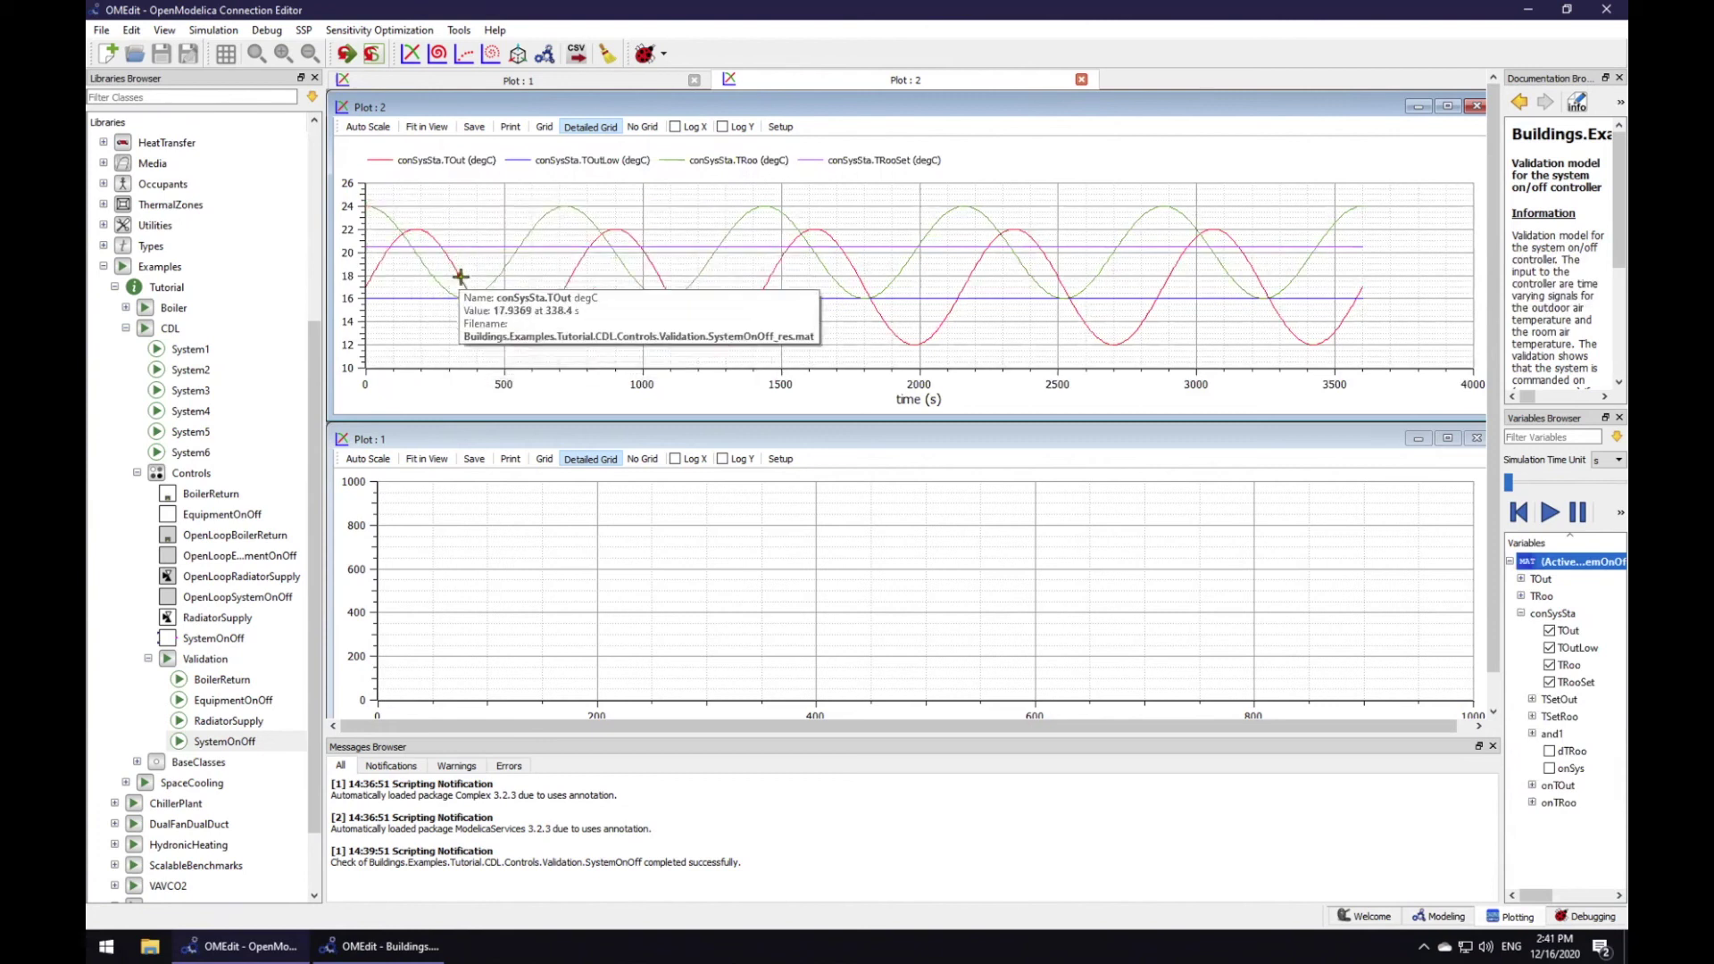
mouse_move(472, 294)
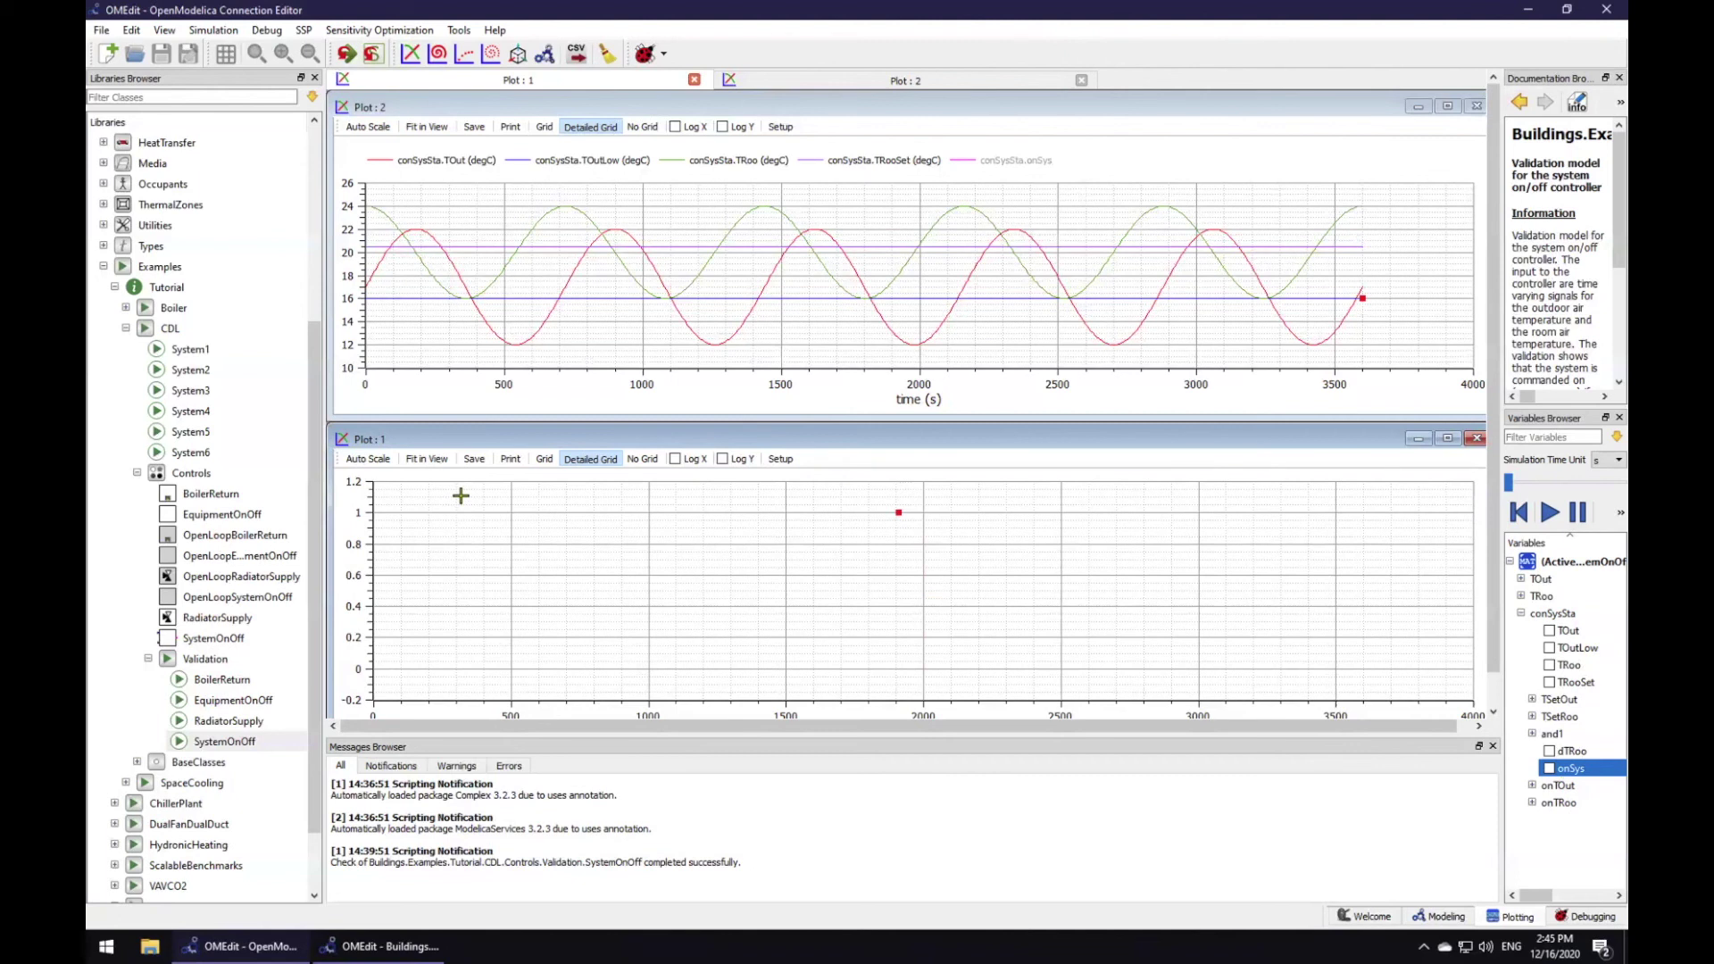
- Tick conSysSta.onSys so Plot 1 shows its 0–1 on/off pulses
left_click(1549, 769)
mouse_move(469, 301)
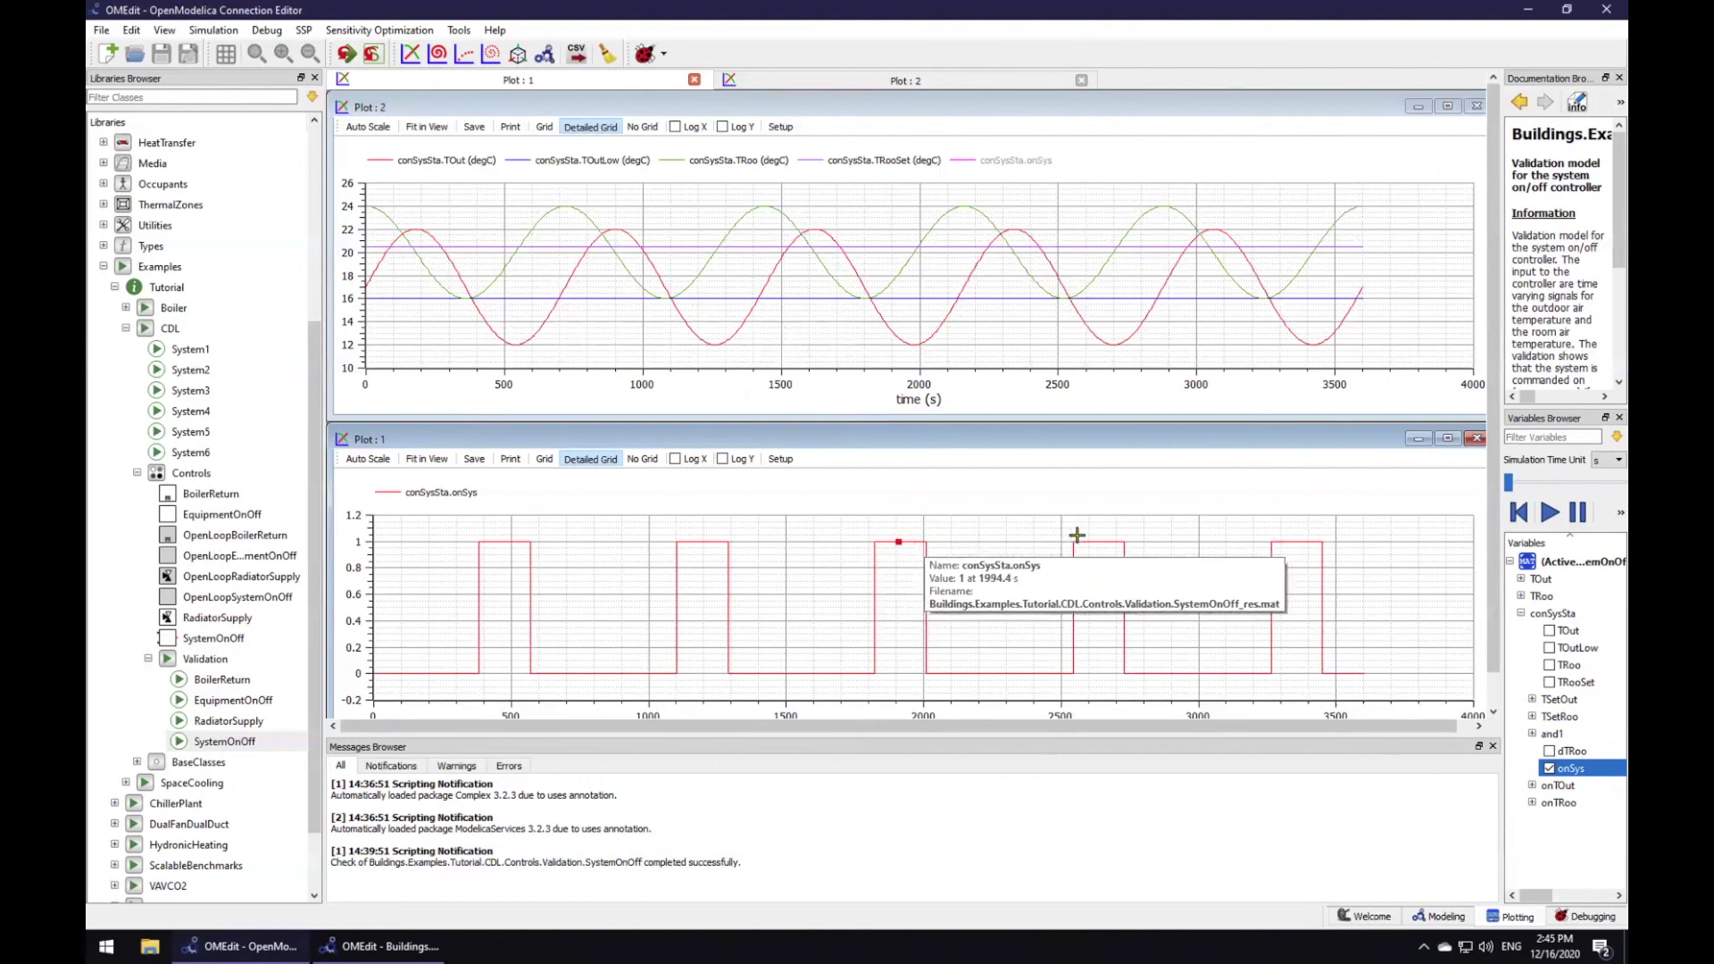
mouse_move(1117, 539)
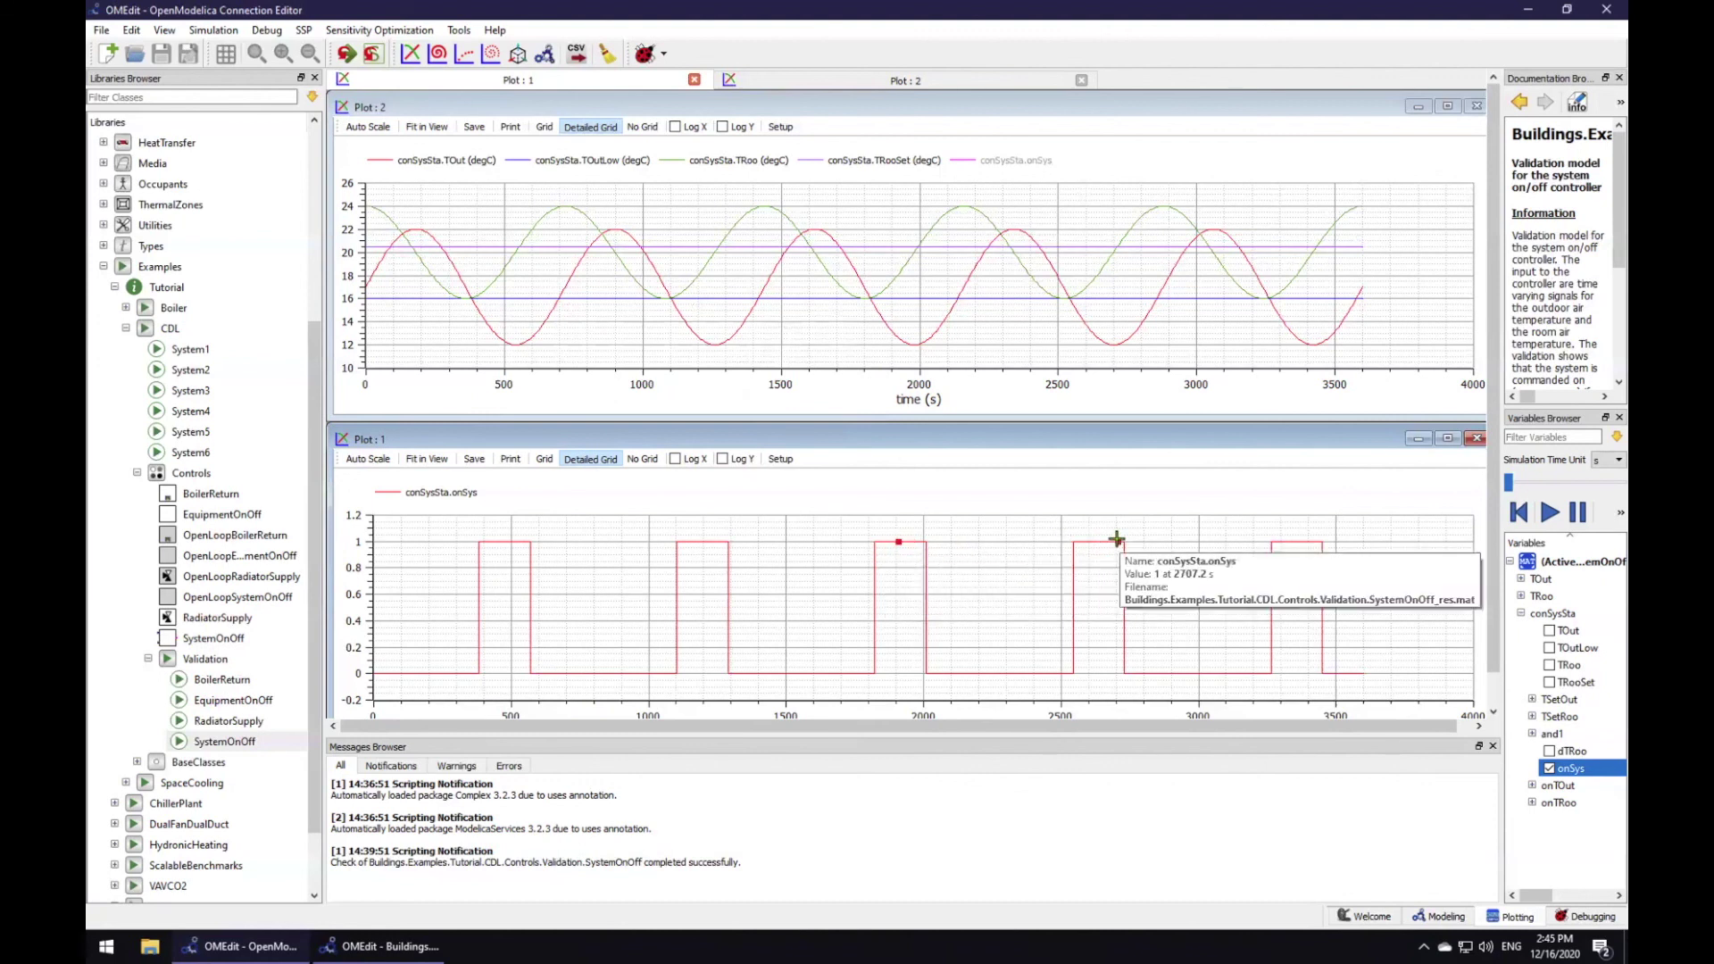